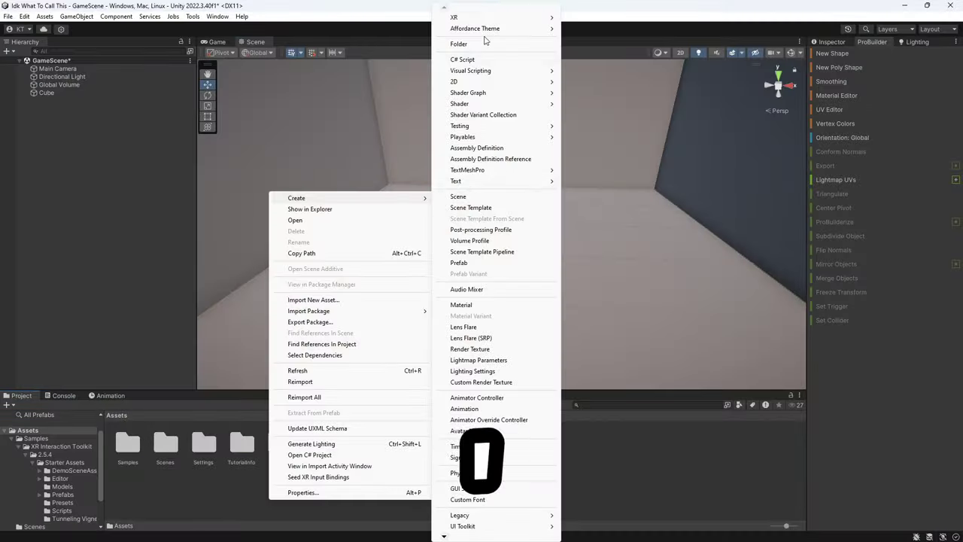
# - Make a Materials folder, apply wood planks to the floor and smooth stone concrete to the walls
pyautogui.click(461, 43)
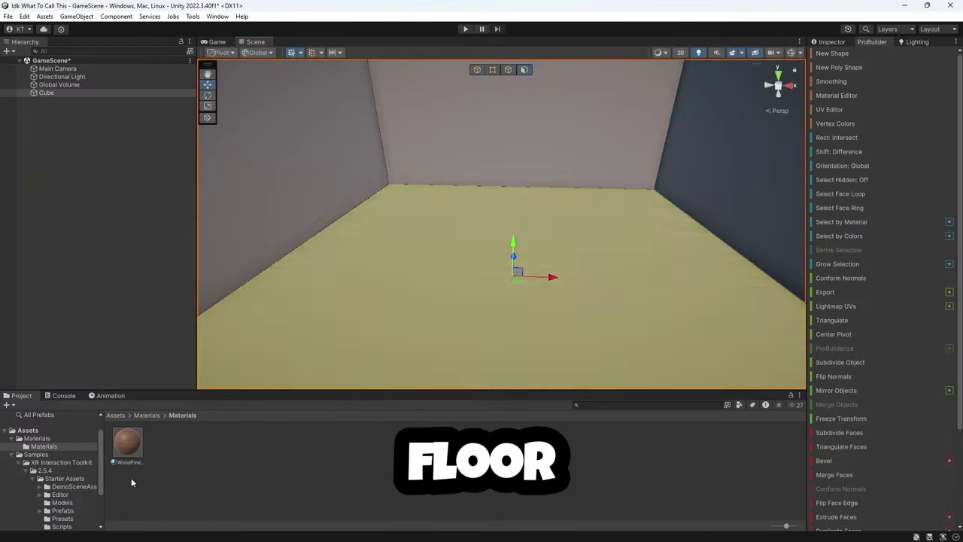
pyautogui.moveTo(126, 452); pyautogui.dragTo(432, 273)
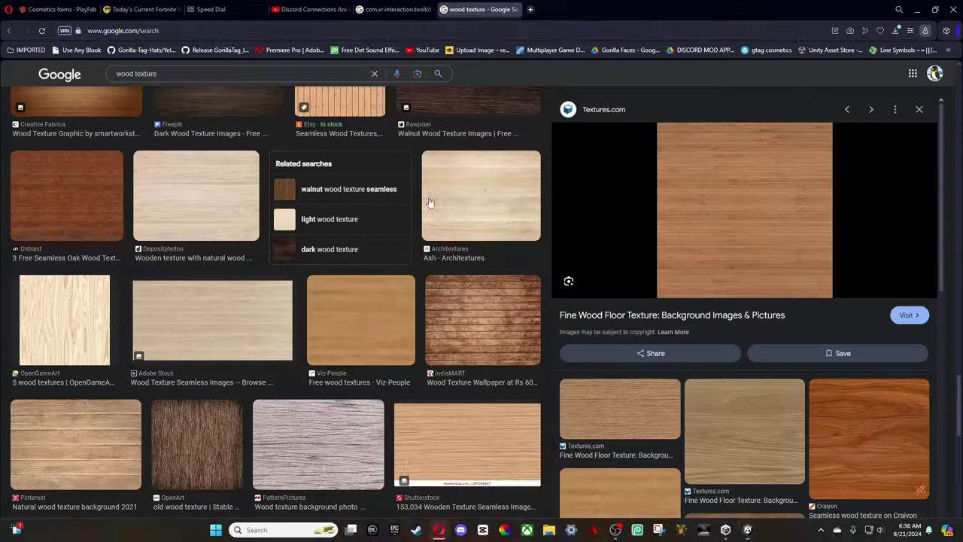
pyautogui.click(428, 29)
pyautogui.write('stone texture sm')
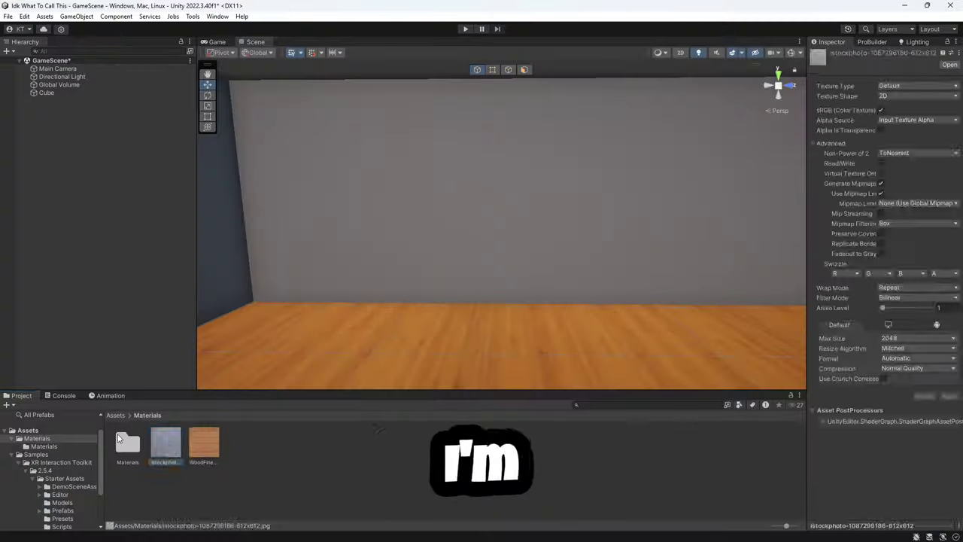
pyautogui.doubleClick(118, 438)
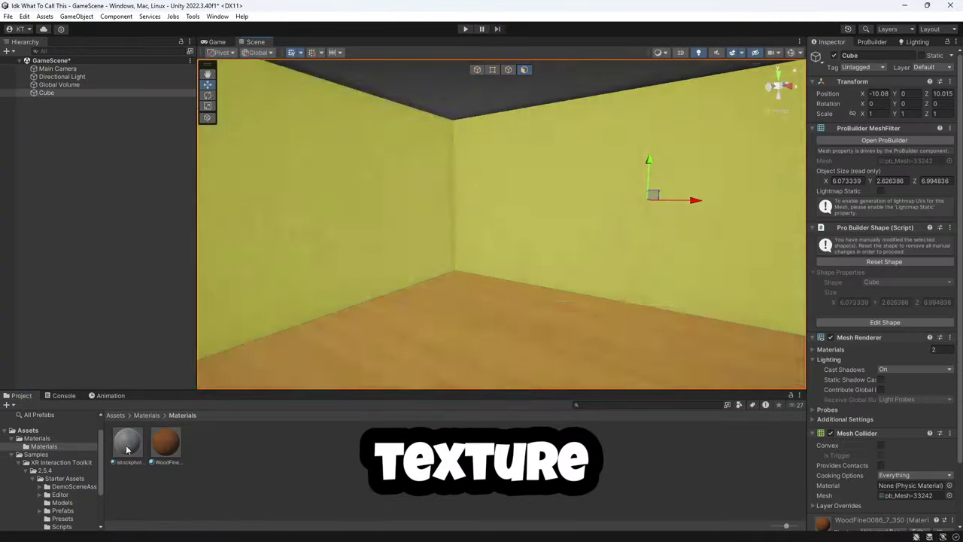
pyautogui.moveTo(128, 442); pyautogui.dragTo(290, 220)
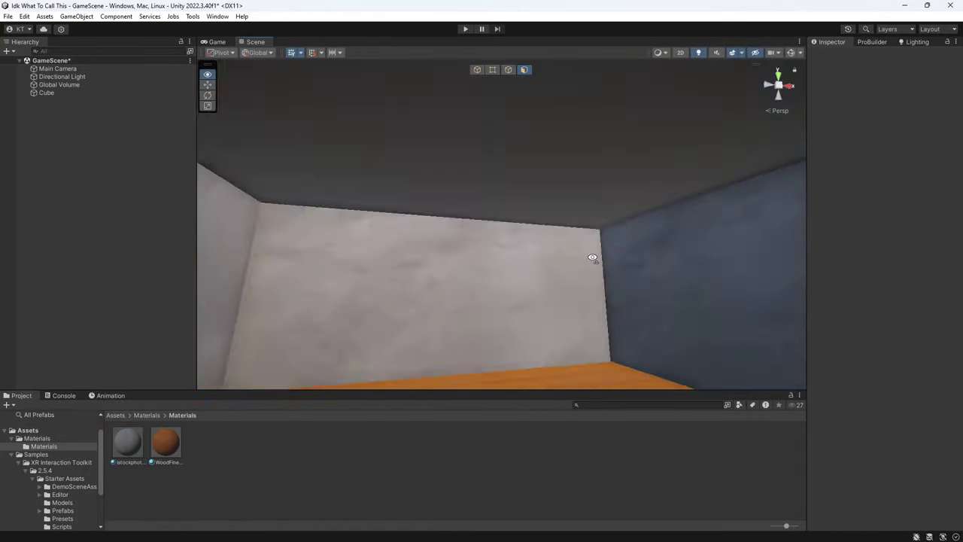
pyautogui.moveTo(594, 258); pyautogui.dragTo(548, 309, button='right')
# - Add a Color Adjustments override to Global Volume with post exposure 0.22 and saturation 10
pyautogui.click(58, 84)
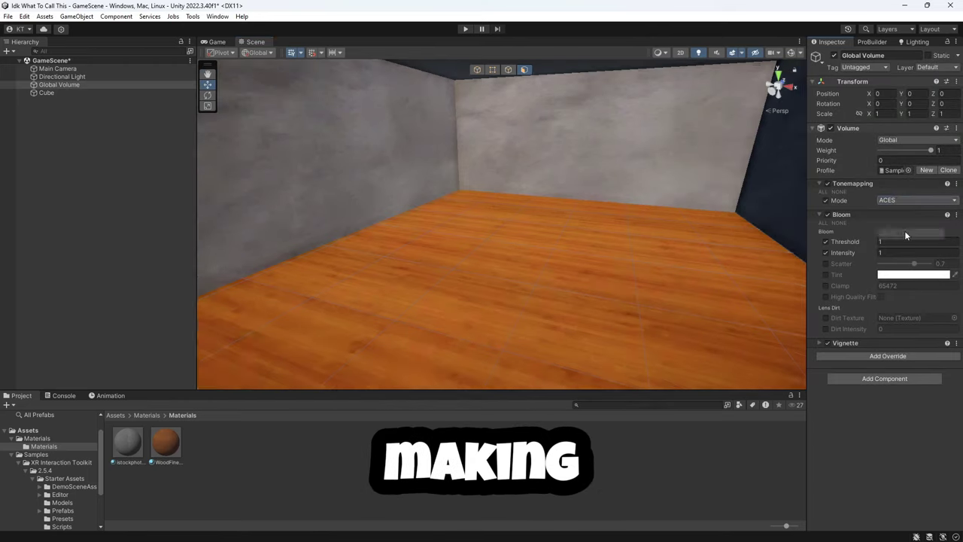
pyautogui.moveTo(602, 271); pyautogui.dragTo(657, 289, button='right')
pyautogui.click(860, 357)
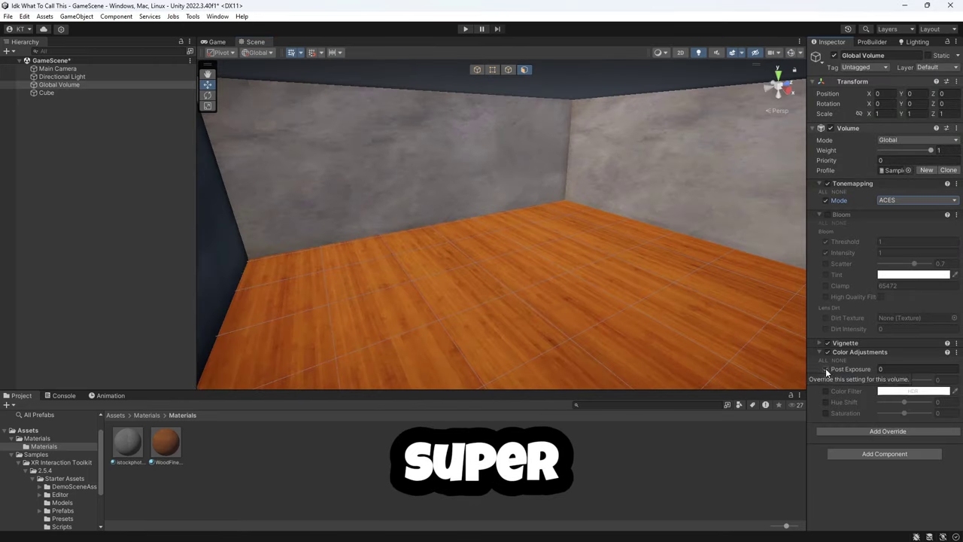
pyautogui.click(825, 369)
pyautogui.moveTo(905, 418); pyautogui.dragTo(908, 415)
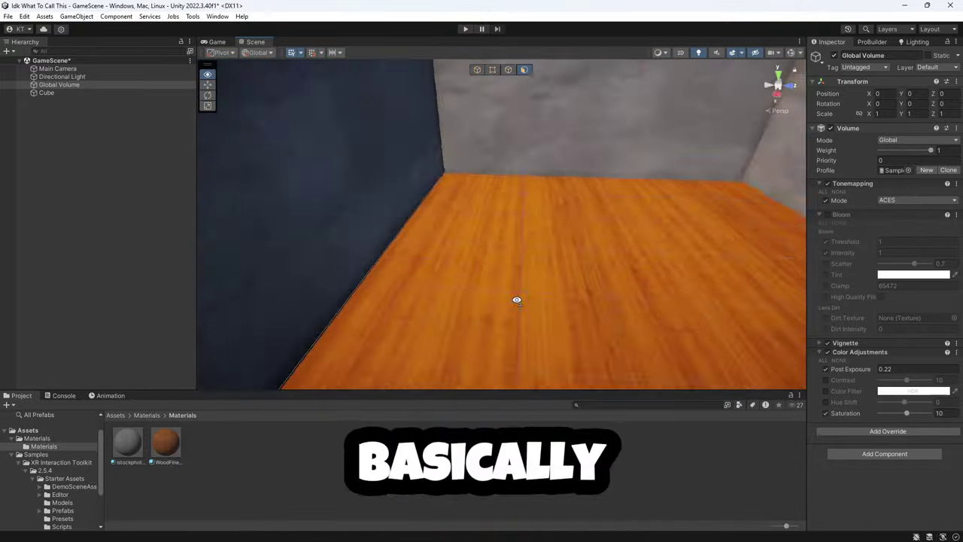
pyautogui.moveTo(516, 301); pyautogui.dragTo(426, 448, button='right')
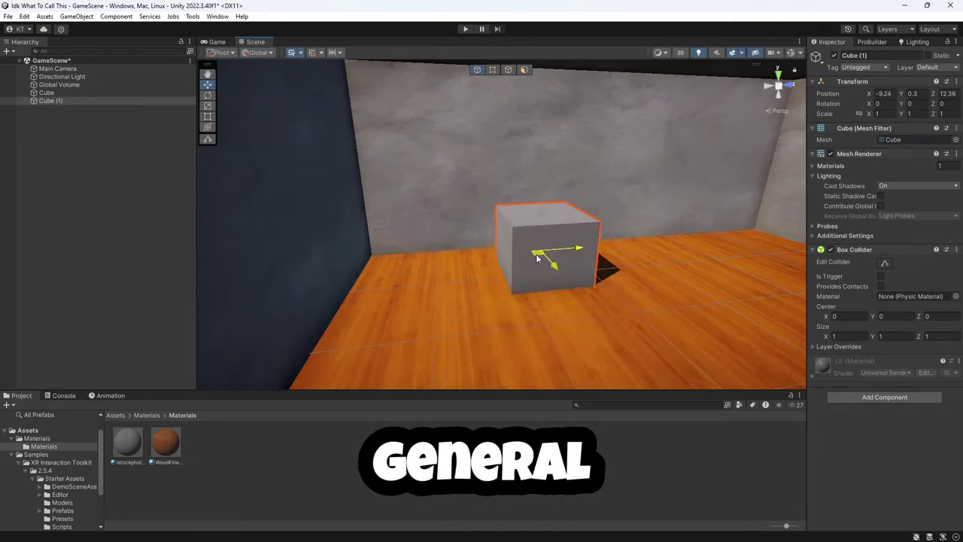
# - Move a cube into the room, flatten it into a ceiling panel, and choose the chalkboard material
pyautogui.moveTo(407, 225); pyautogui.dragTo(235, 133, button='right')
pyautogui.press('f')
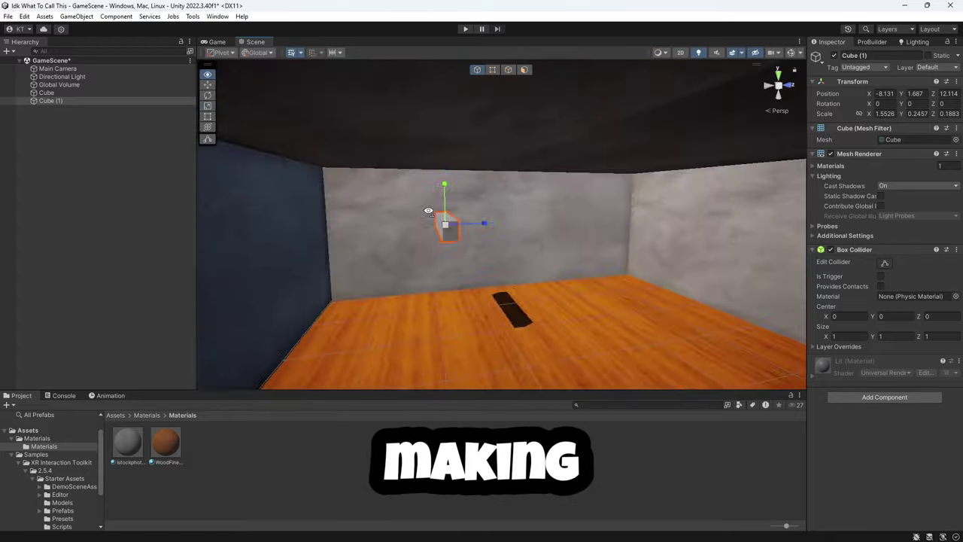
pyautogui.moveTo(421, 214); pyautogui.dragTo(449, 197, button='right')
pyautogui.moveTo(384, 160); pyautogui.dragTo(392, 226, button='right')
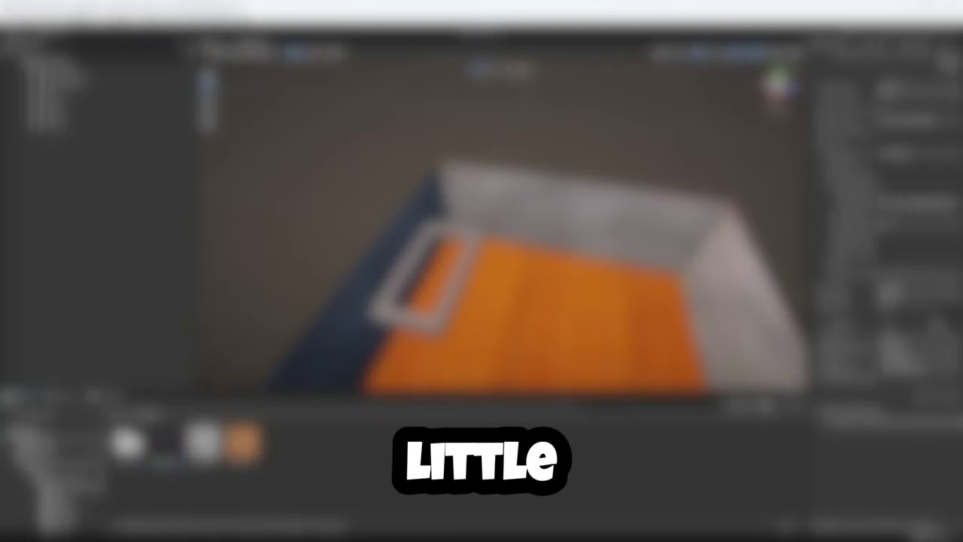
pyautogui.click(126, 446)
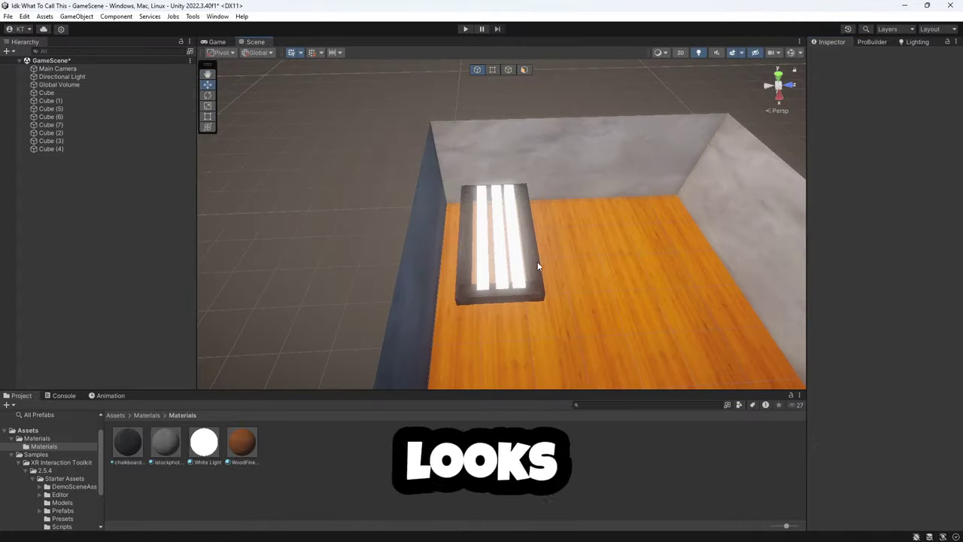
# - Create an empty object named 'Ceiling Lights' to hold the fixture cubes
pyautogui.hotkey('ctrl', 'shift', 'n')
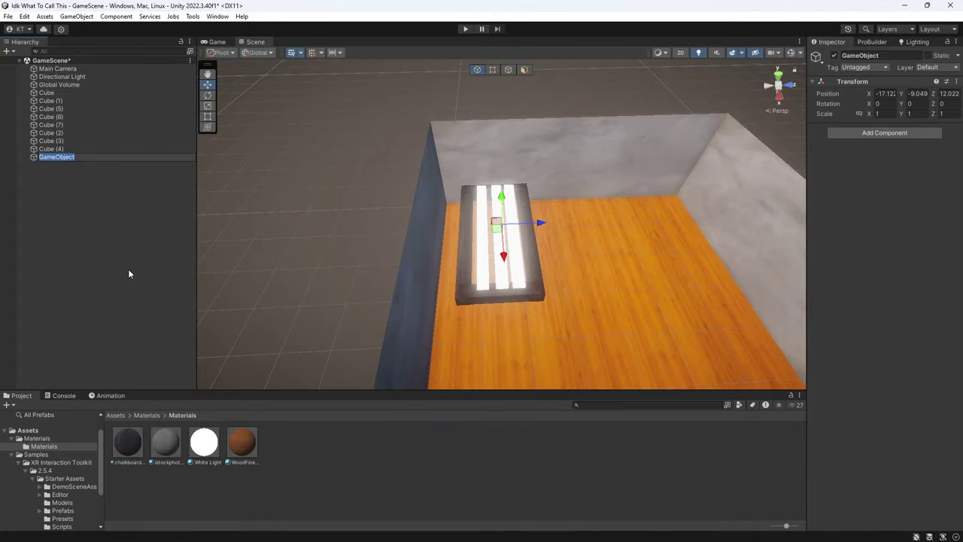
pyautogui.write('Ceiling Lights')
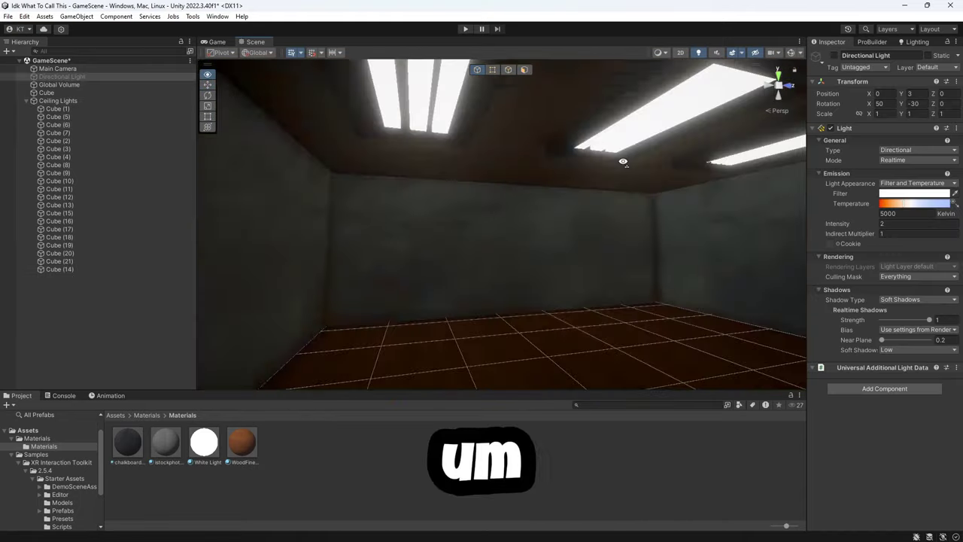
# - Inspect the lit room, then search the project assets for 'volume' to find the light beam package
pyautogui.moveTo(623, 161); pyautogui.dragTo(566, 231, button='right')
pyautogui.rightClick(61, 338)
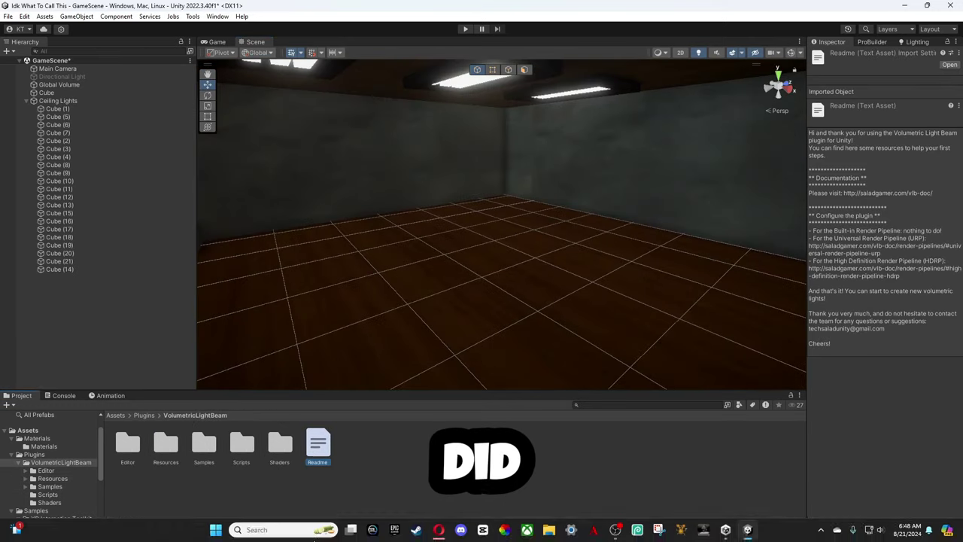
pyautogui.click(594, 405)
pyautogui.write('volume')
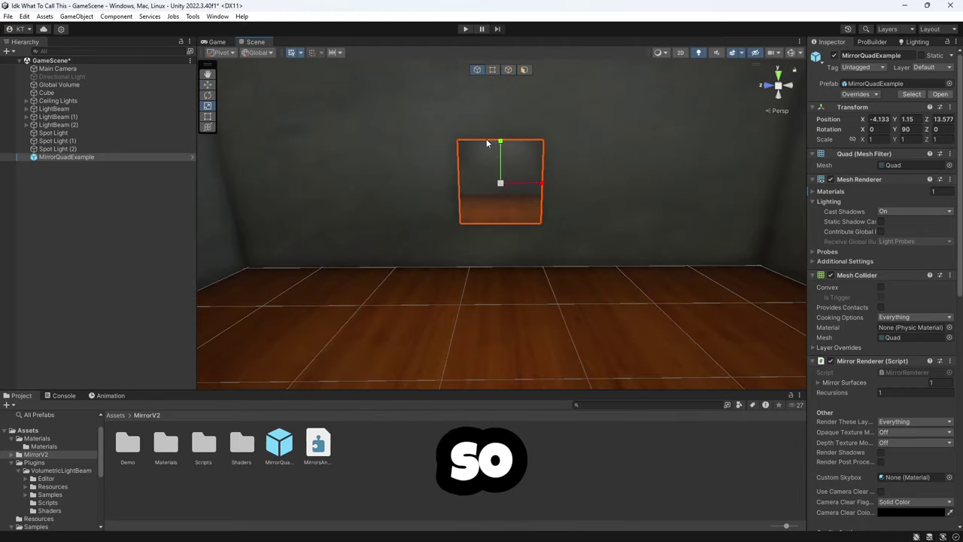
# - Place another thin frame cube beside the mirror, checking the frame from several angles
pyautogui.press('f')
pyautogui.moveTo(536, 178); pyautogui.dragTo(340, 284, button='right')
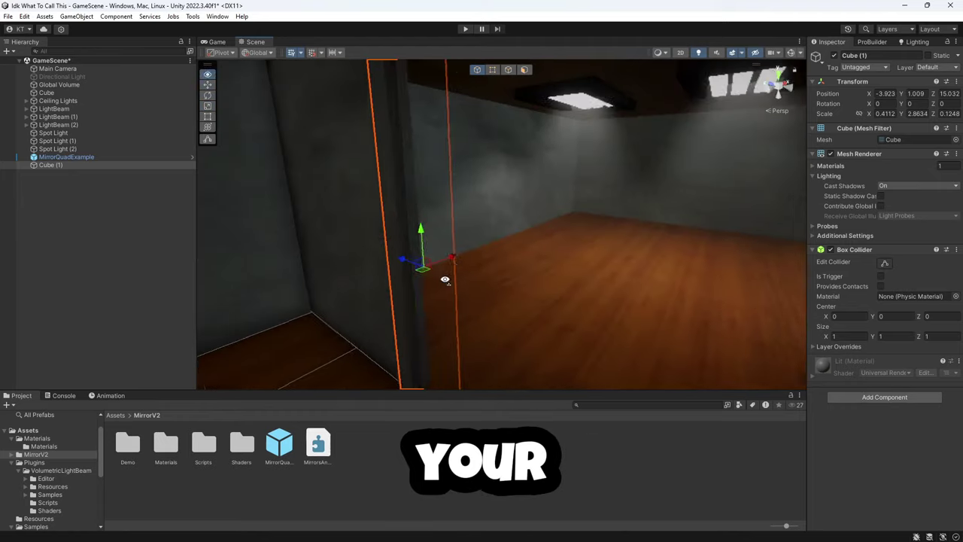
pyautogui.moveTo(444, 275); pyautogui.dragTo(588, 294, button='right')
pyautogui.moveTo(587, 295); pyautogui.dragTo(485, 324, button='right')
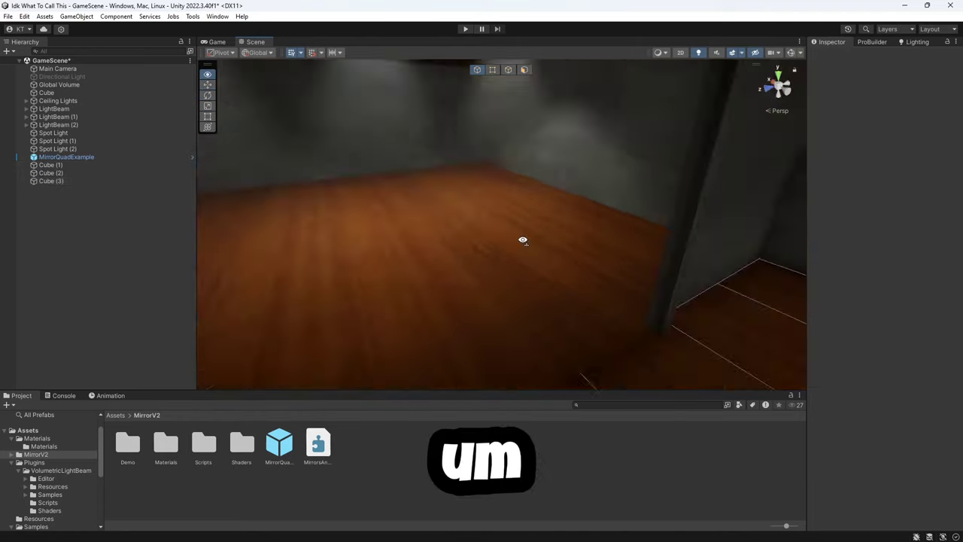
pyautogui.moveTo(522, 239); pyautogui.dragTo(482, 226, button='right')
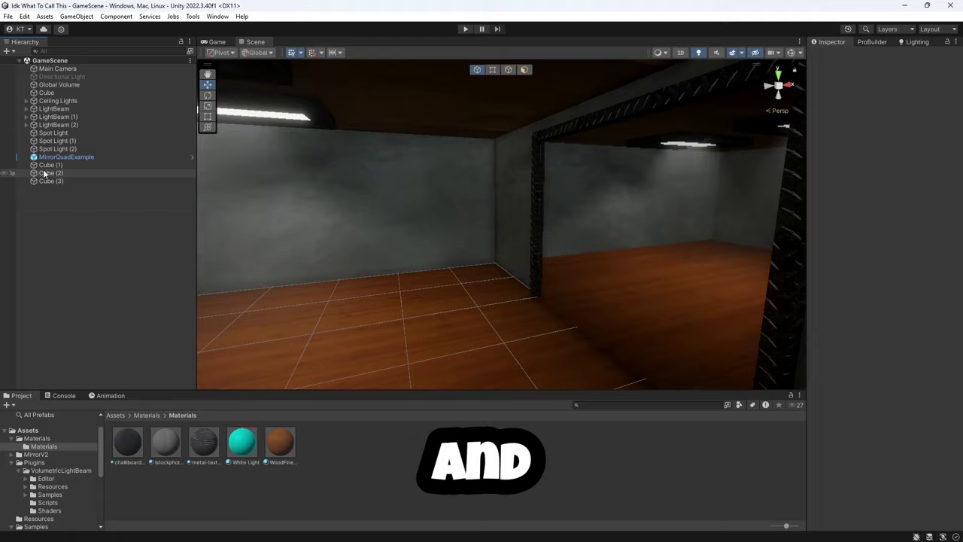
# - Delete the light beams and spot lights, and add a Main Mirror empty paired with MirrorQuadExample
pyautogui.keyDown('shift'); pyautogui.click(48, 109); pyautogui.keyUp('shift')
pyautogui.press('Delete')
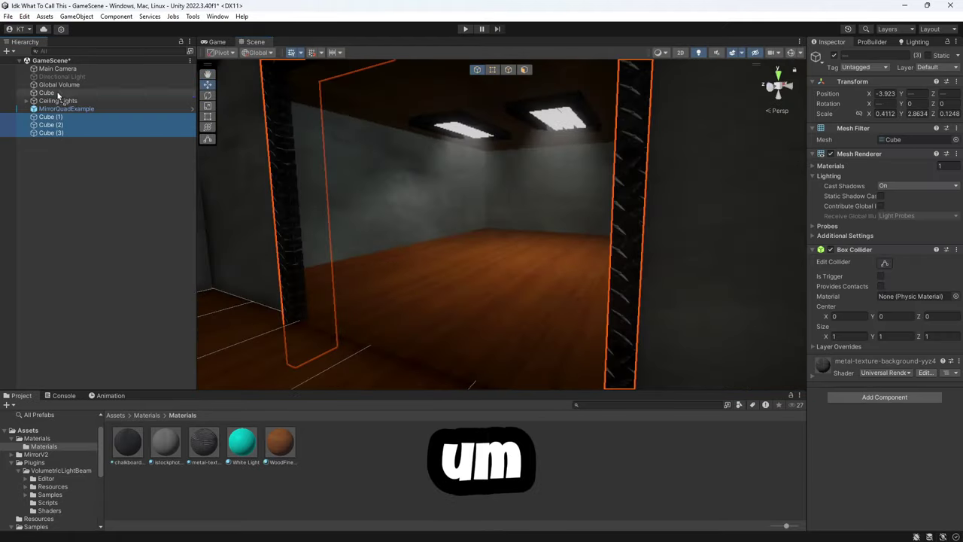
pyautogui.rightClick(47, 155)
pyautogui.click(135, 310)
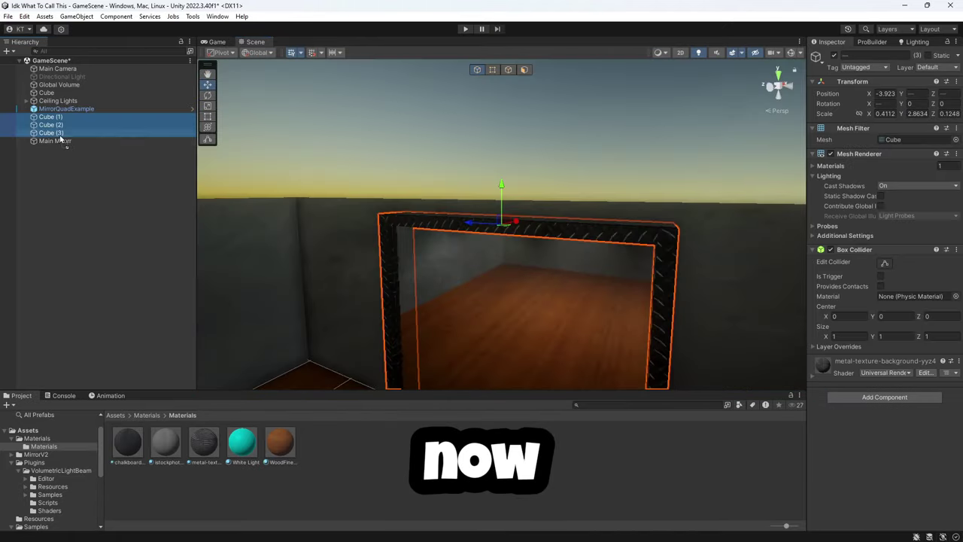
pyautogui.rightClick(44, 147)
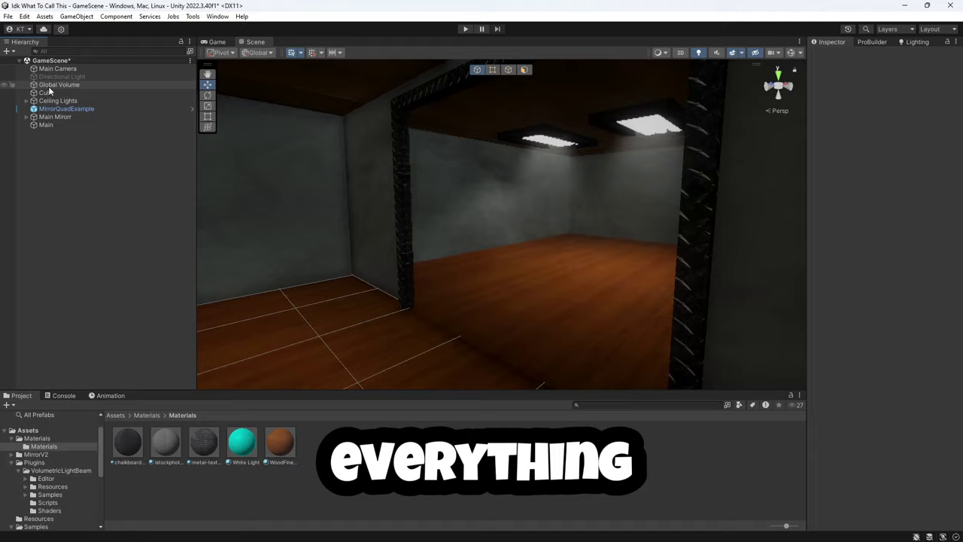
pyautogui.moveTo(54, 117); pyautogui.dragTo(51, 120)
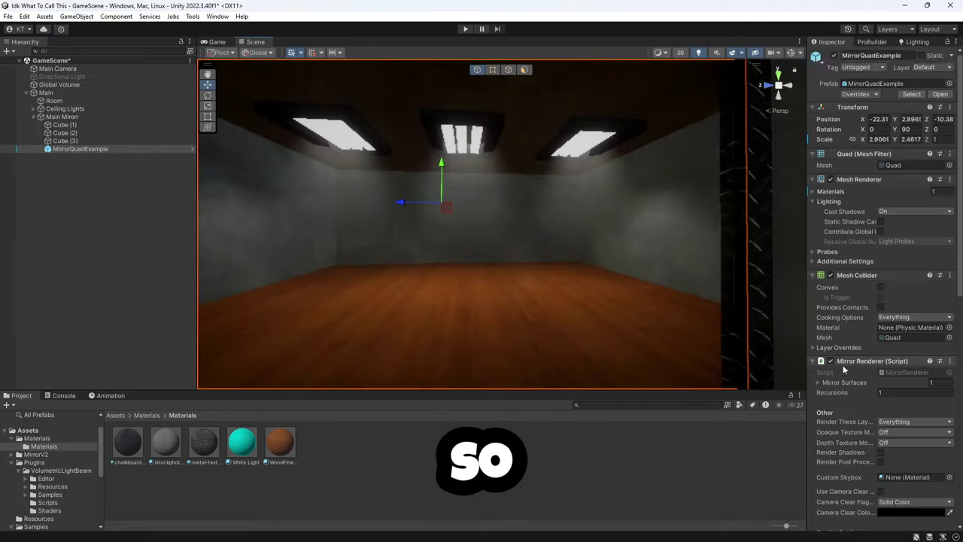
# - Assign the scene objects to the custom user layer
pyautogui.scroll(-2, 847, 376)
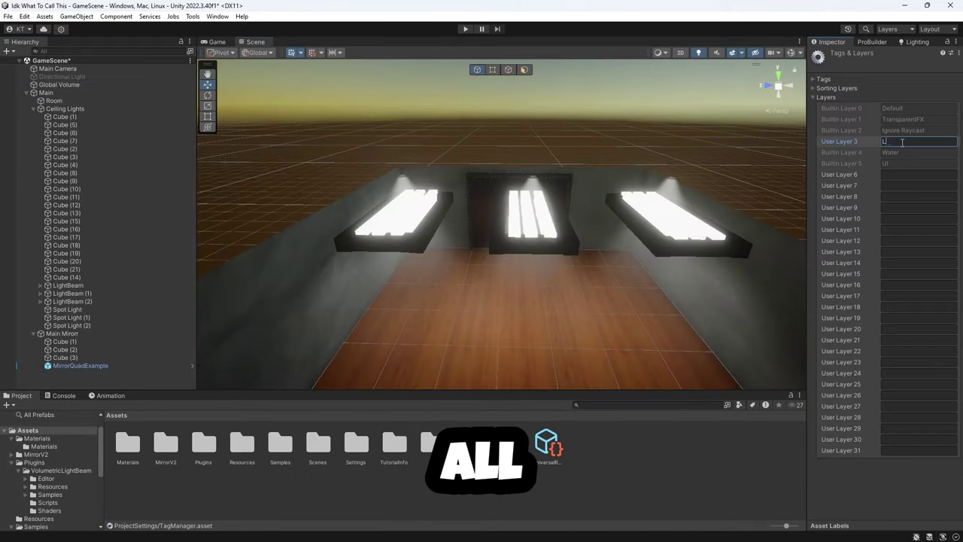
pyautogui.click(908, 111)
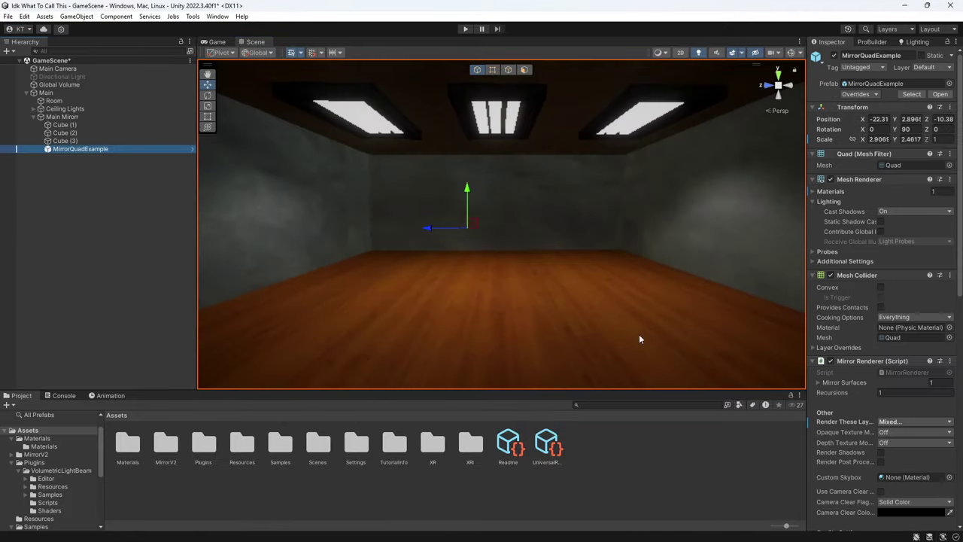
pyautogui.scroll(-2, 860, 449)
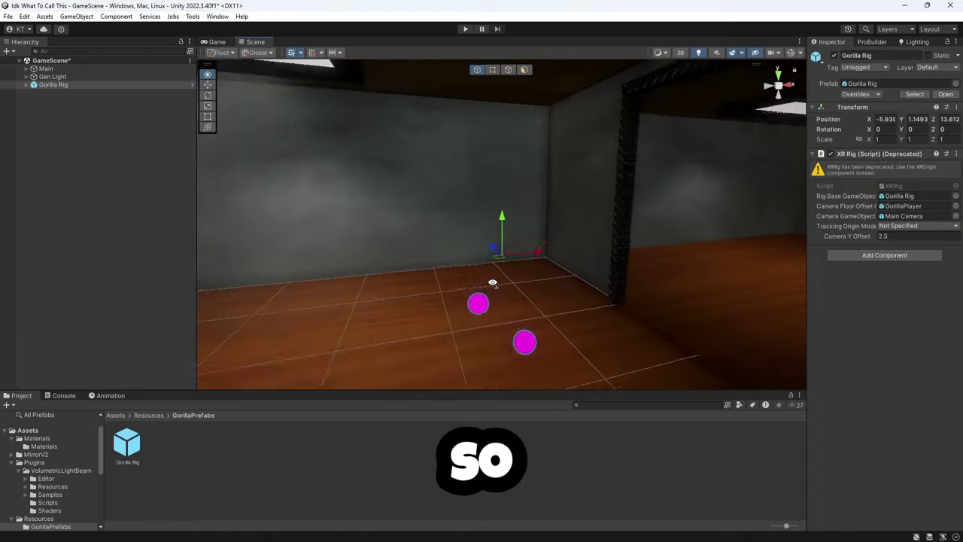
# - Add the Gorilla Rig prefab to the scene and view it in the lit room by the mirror
pyautogui.click(24, 94)
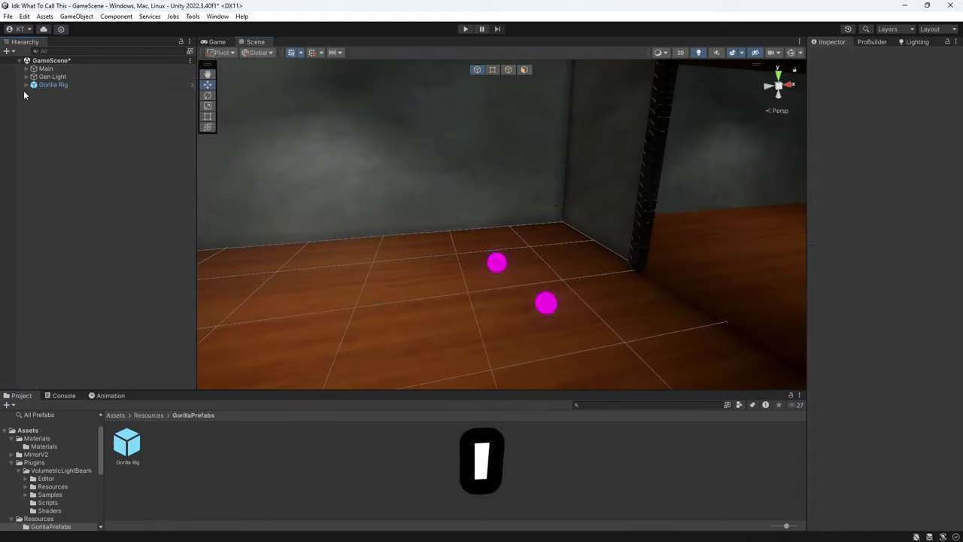
pyautogui.moveTo(323, 249); pyautogui.dragTo(511, 46, button='right')
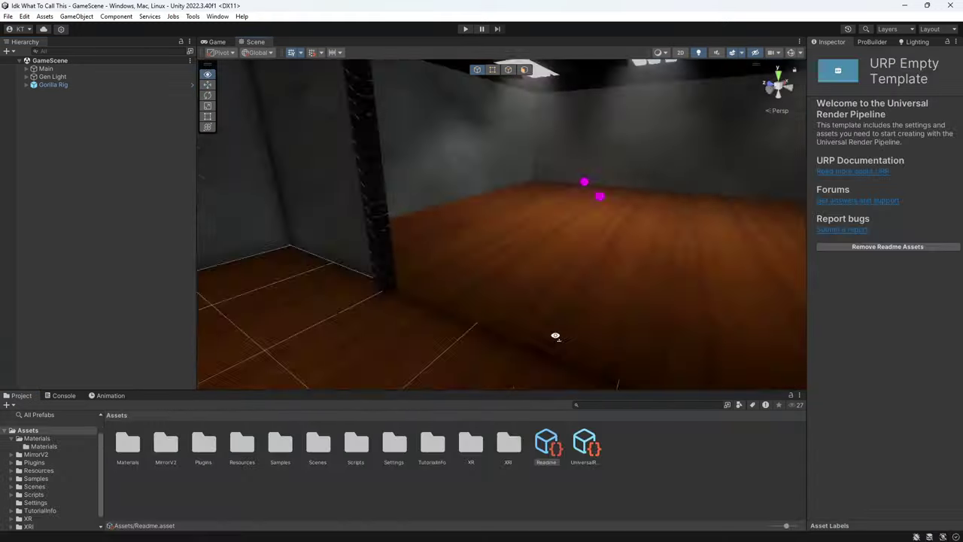
pyautogui.moveTo(555, 336); pyautogui.dragTo(576, 320, button='right')
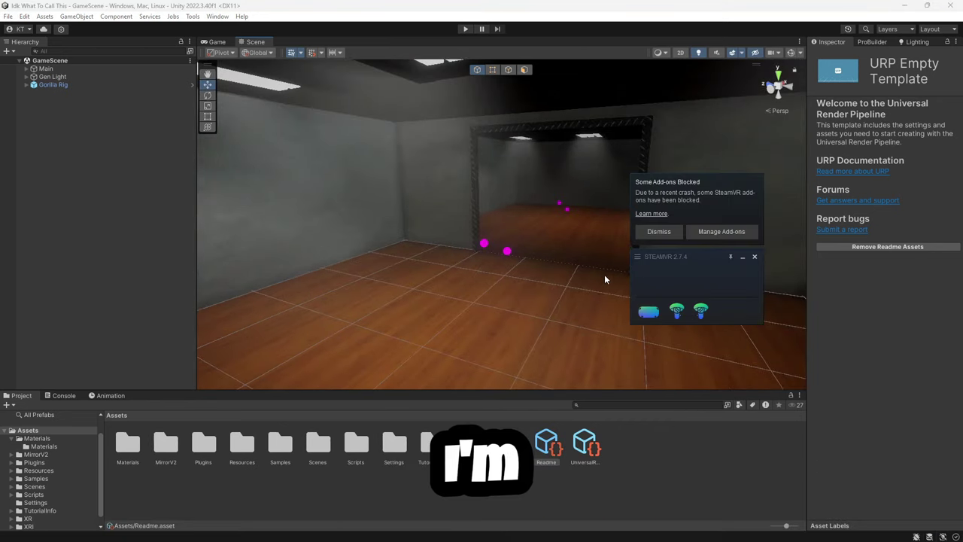
# - Play-test the Gorilla Rig, rerunning it after the light beams are removed
pyautogui.hotkey('ctrl', 'p')
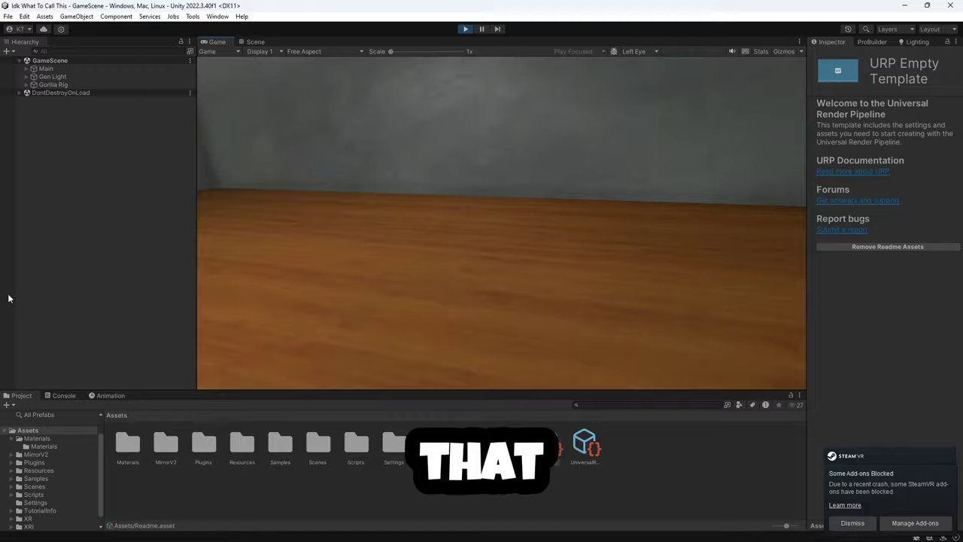
pyautogui.hotkey('ctrl', 'p')
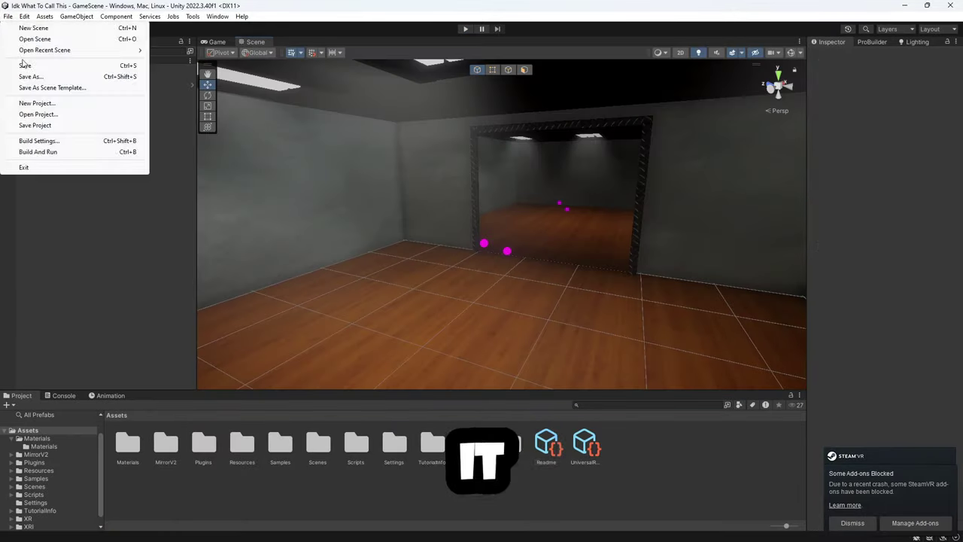
pyautogui.click(468, 29)
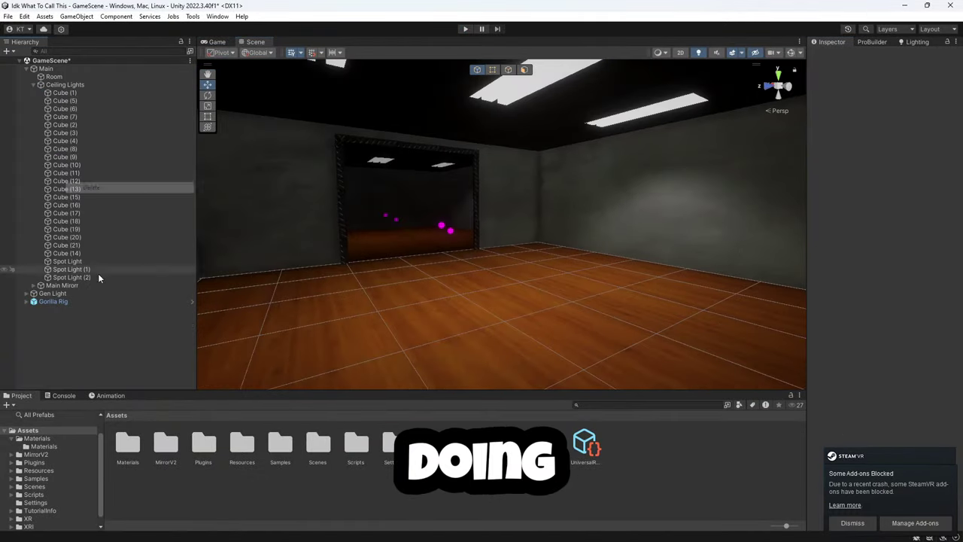
pyautogui.click(469, 28)
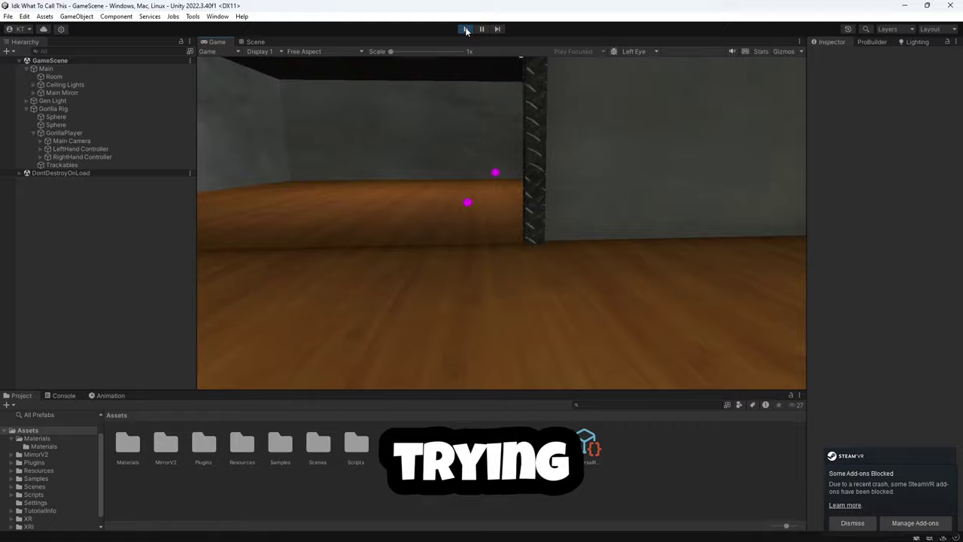
pyautogui.click(465, 30)
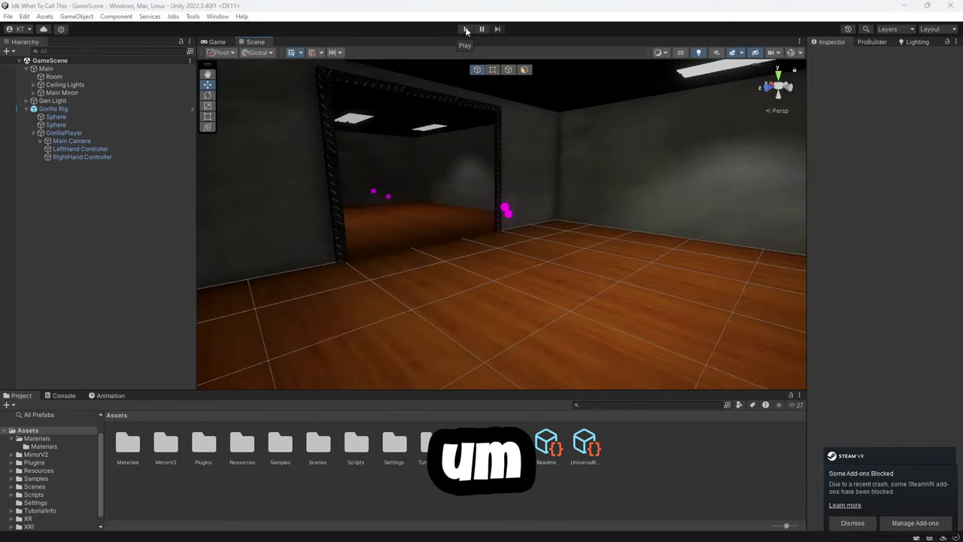
# - Deactivate the MirrorQuadExample surface and play-test the scene again
pyautogui.click(477, 296)
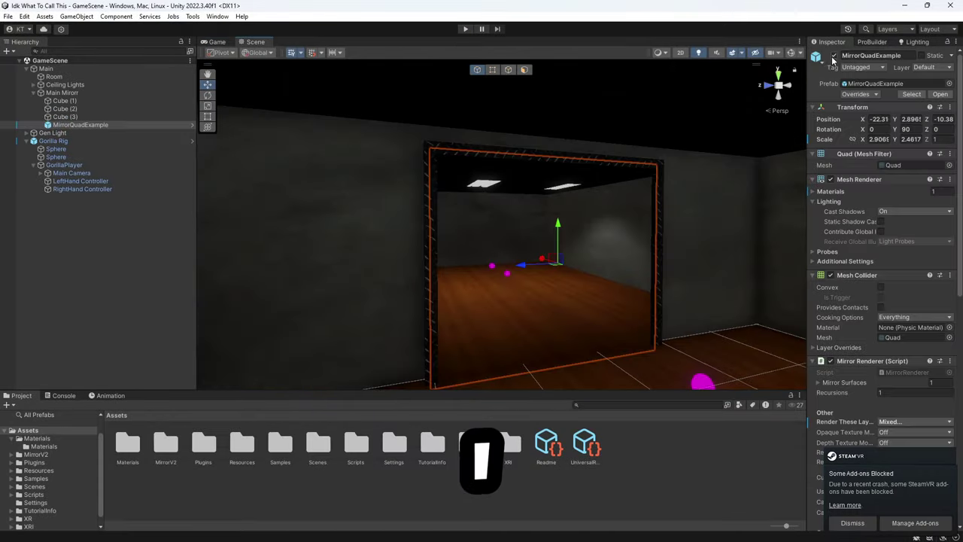
pyautogui.click(834, 56)
pyautogui.click(466, 29)
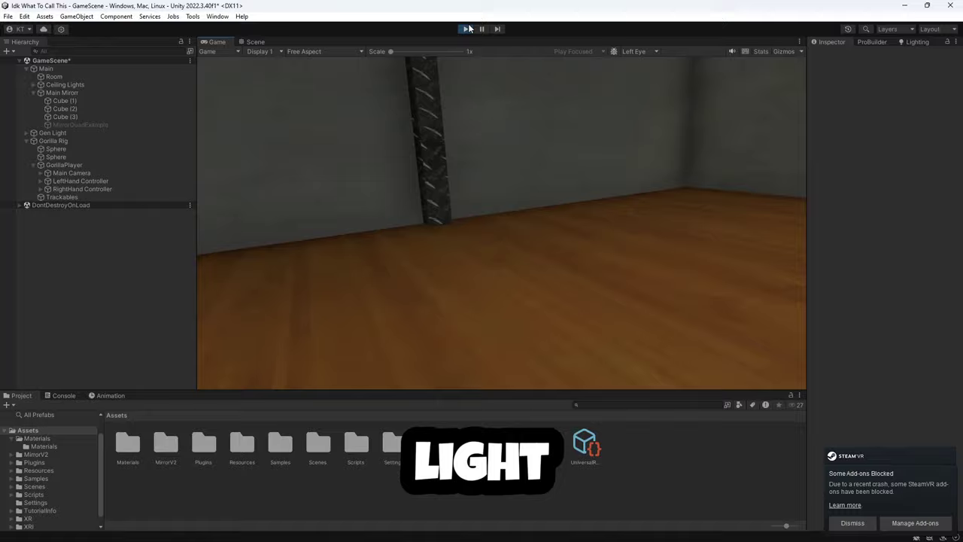
pyautogui.click(467, 29)
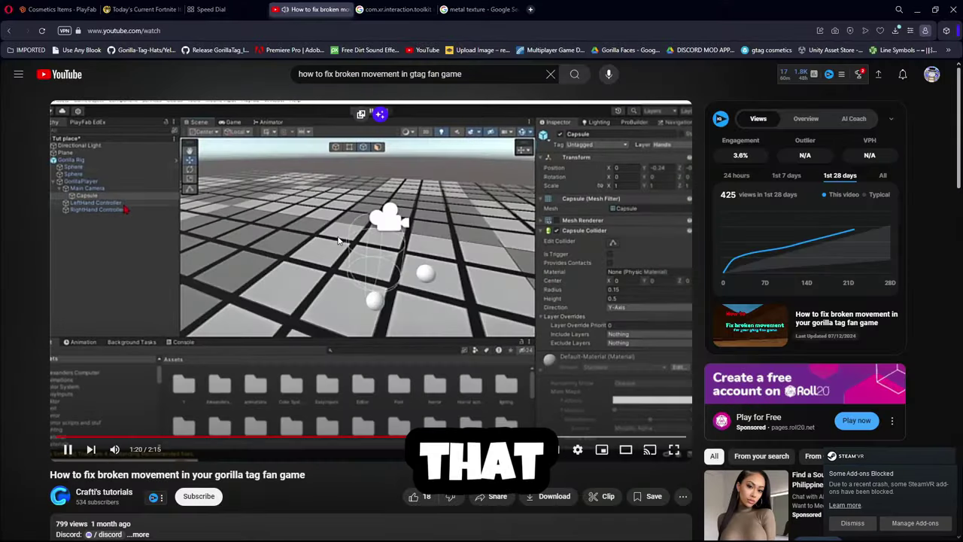
# - Return to Unity and play-test the room several times to check the new collider
pyautogui.press('Right')
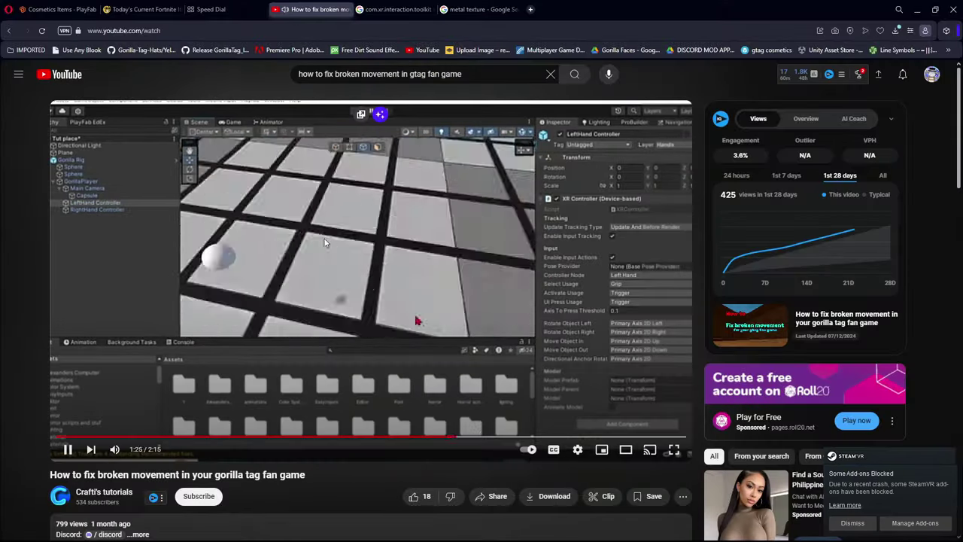
pyautogui.hotkey('alt', 'Tab')
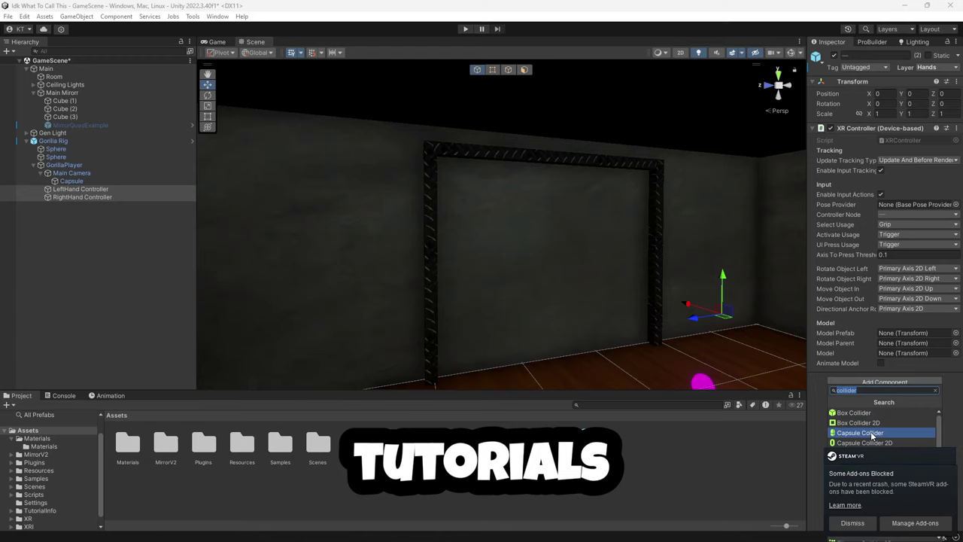
pyautogui.scroll(-2, 876, 495)
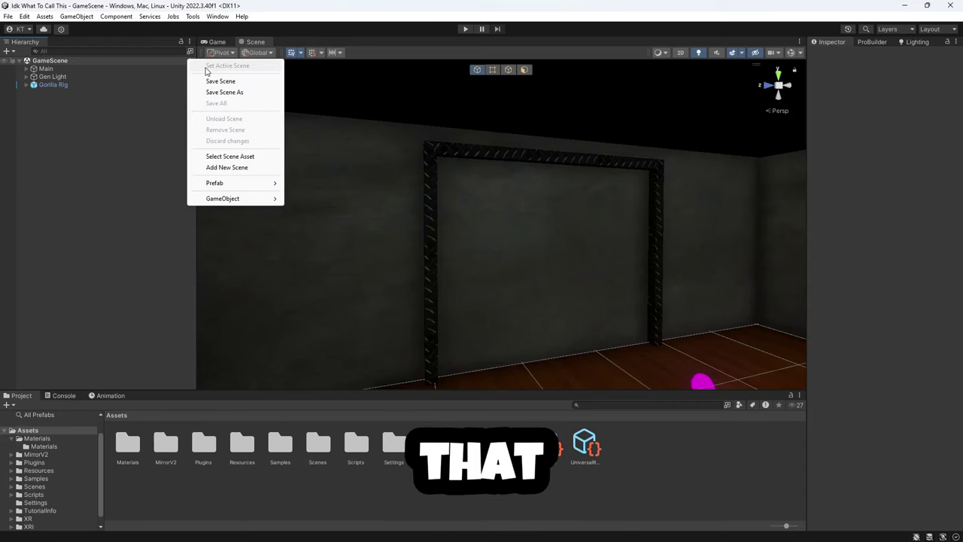
pyautogui.click(464, 29)
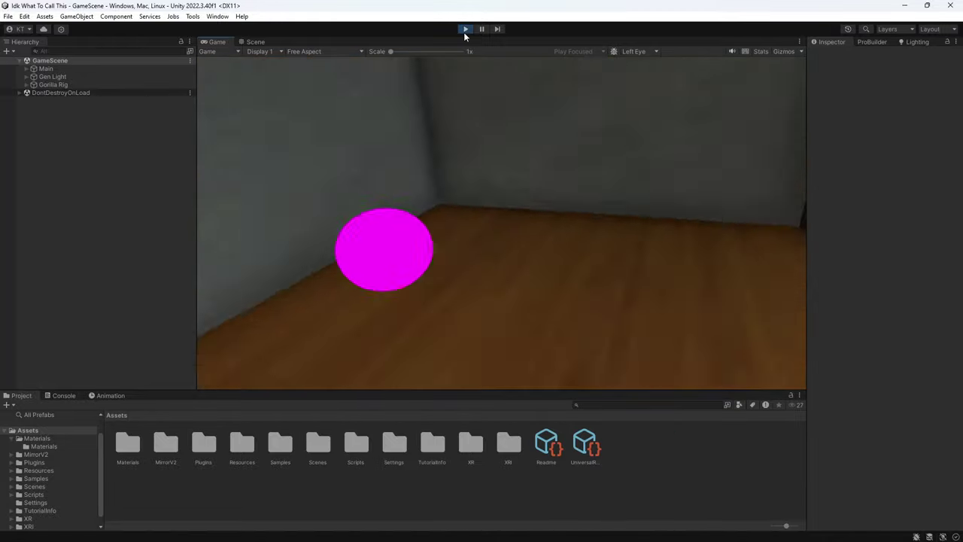
pyautogui.click(464, 30)
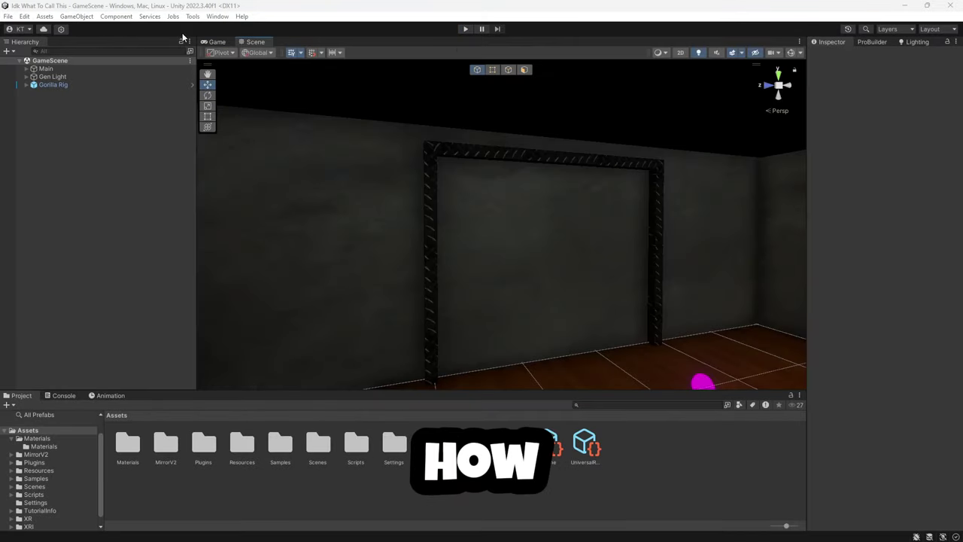
pyautogui.click(465, 30)
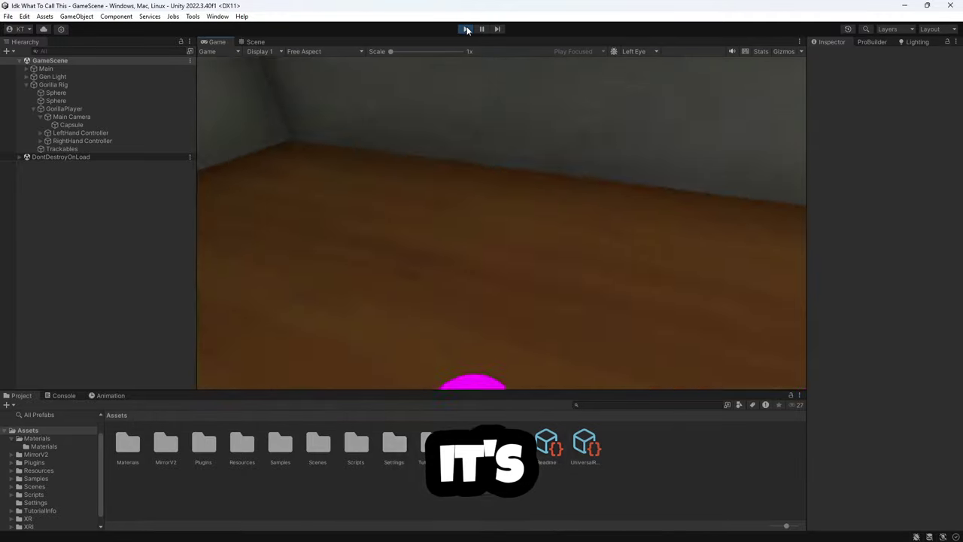
pyautogui.click(466, 29)
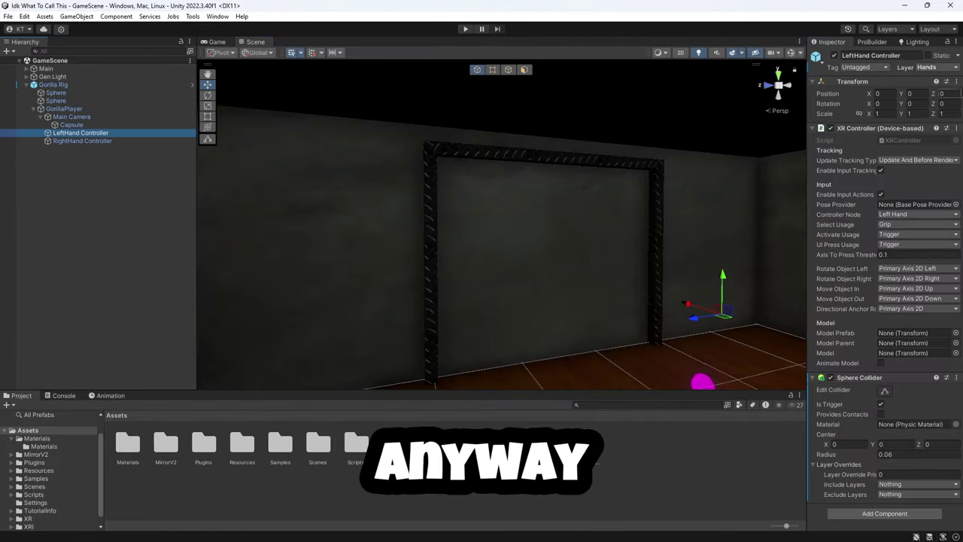
pyautogui.click(465, 29)
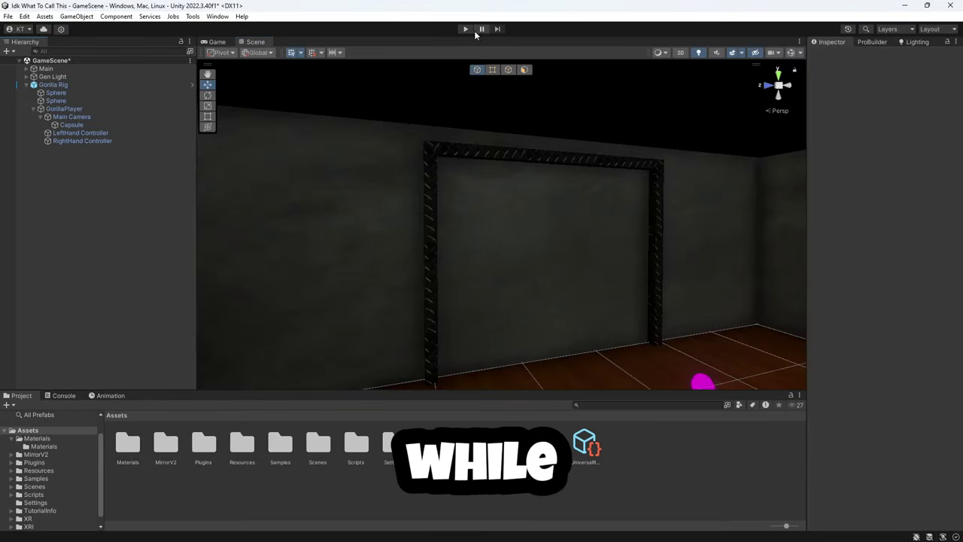
pyautogui.click(473, 30)
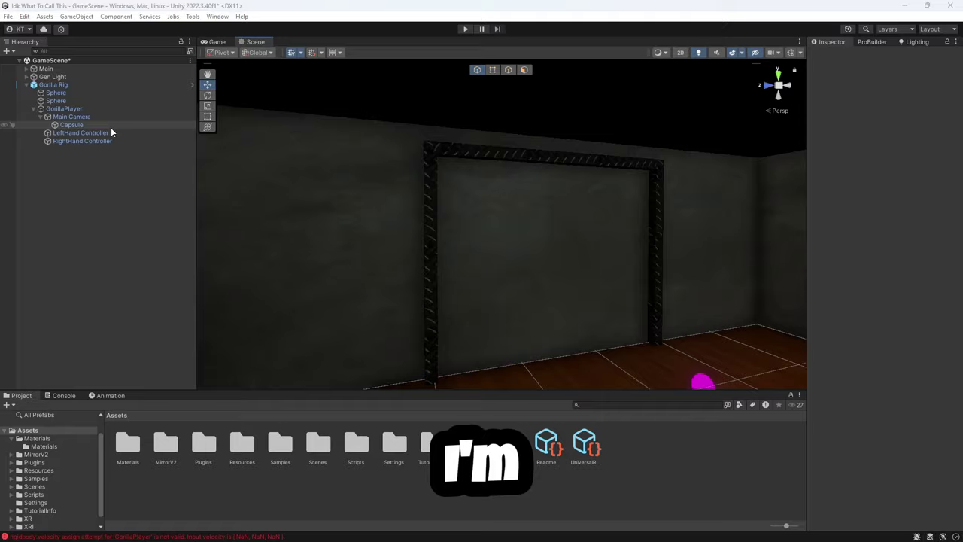
pyautogui.click(465, 29)
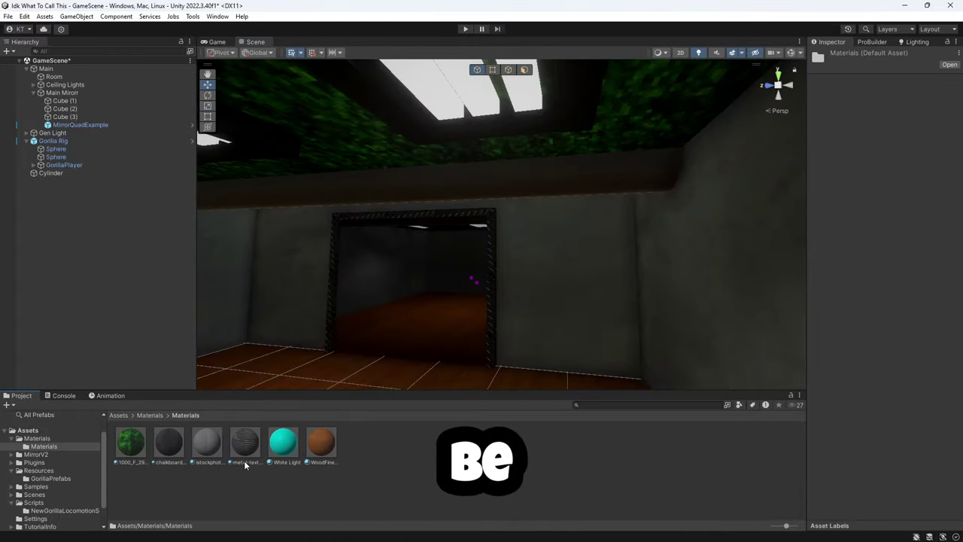
# - Duplicate the metal texture material and arrange the ceiling pipe cylinders under a 'Pipes' group
pyautogui.click(244, 461)
pyautogui.hotkey('ctrl', 'd')
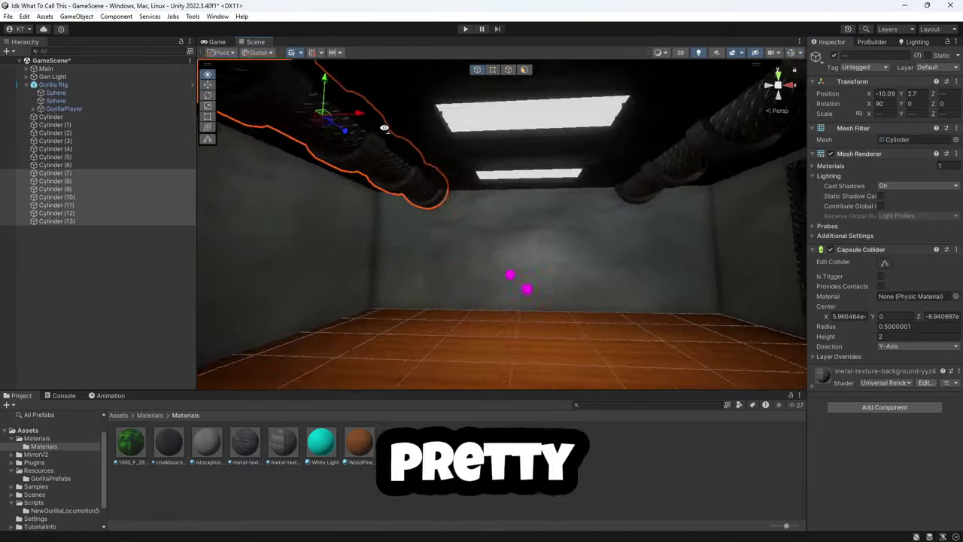
pyautogui.click(489, 215)
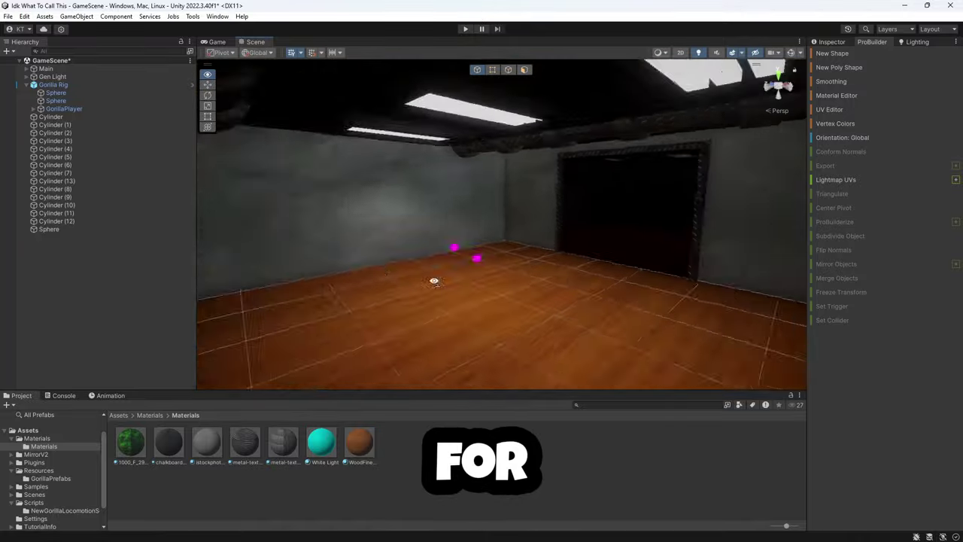
pyautogui.keyDown('alt'); pyautogui.moveTo(433, 281); pyautogui.dragTo(675, 194); pyautogui.keyUp('alt')
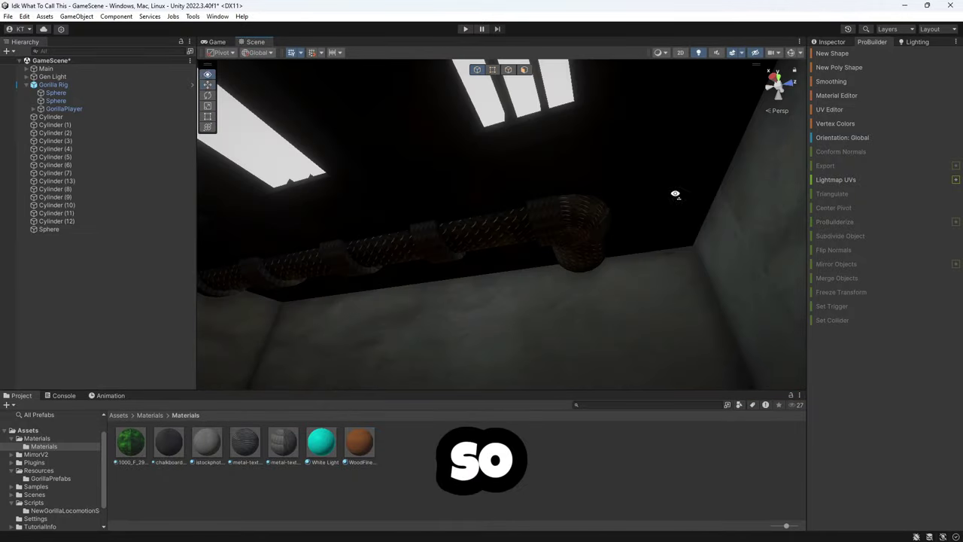
pyautogui.keyDown('alt'); pyautogui.moveTo(565, 174); pyautogui.dragTo(540, 282); pyautogui.keyUp('alt')
pyautogui.write('Pipes')
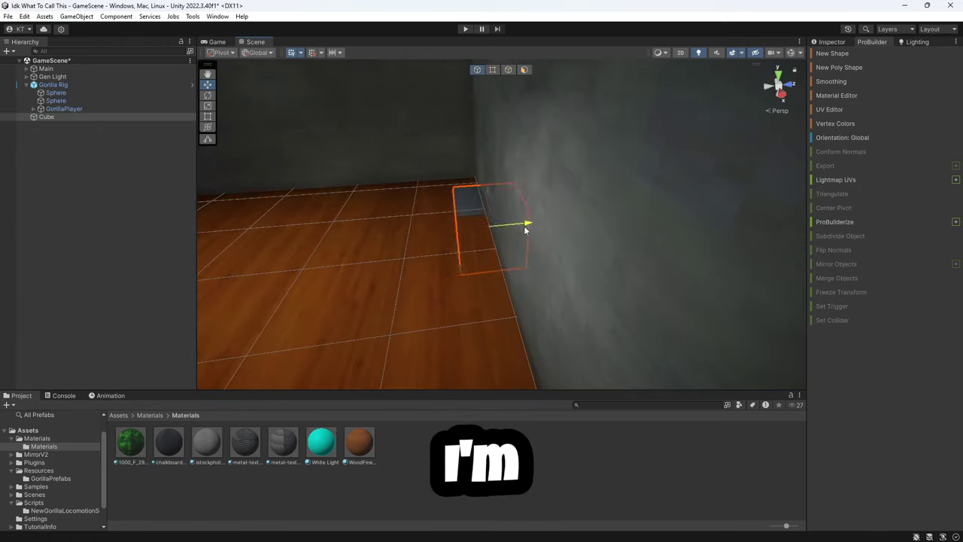
pyautogui.keyDown('alt'); pyautogui.moveTo(524, 226); pyautogui.dragTo(613, 214); pyautogui.keyUp('alt')
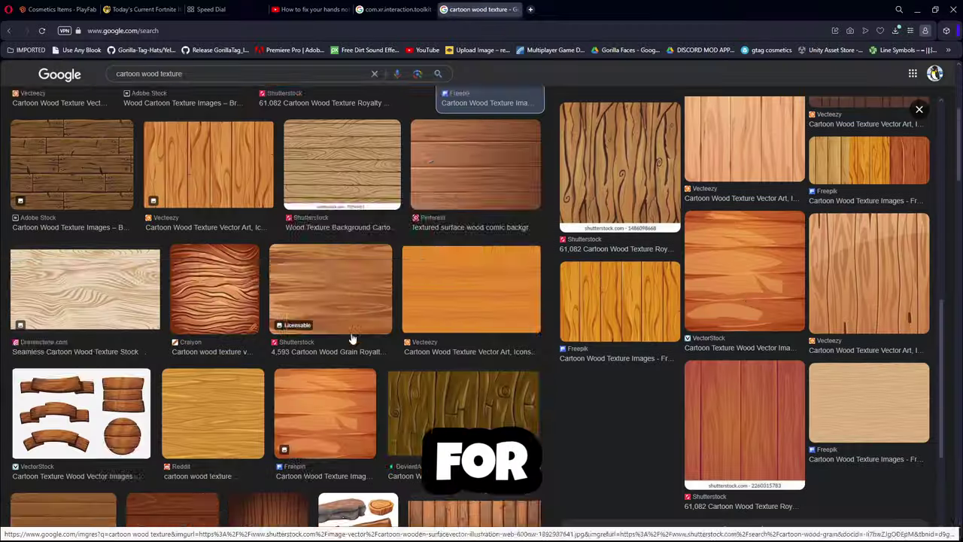
# - Scroll further down the 'cartoon wood texture' image results to compare wood textures
pyautogui.scroll(-5, 66, 237)
pyautogui.scroll(-4, 255, 343)
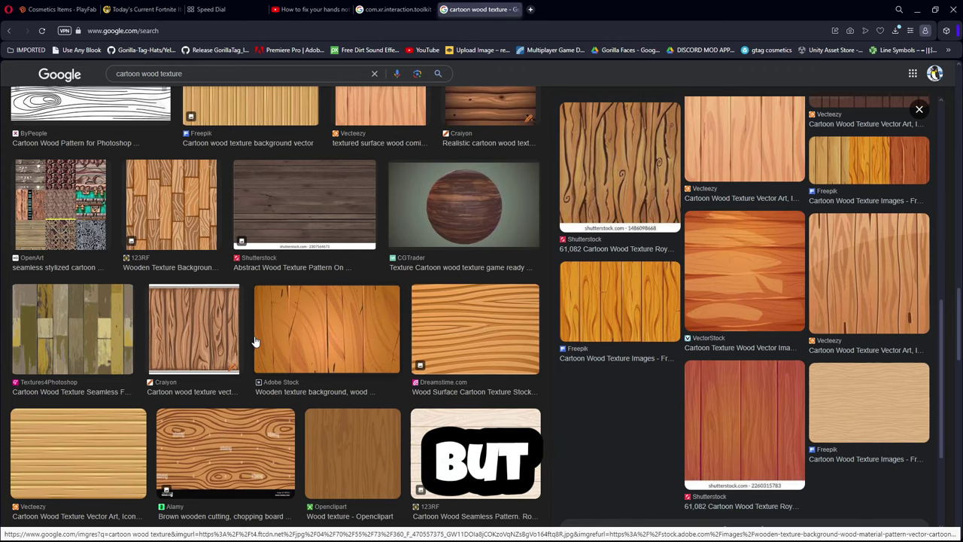
pyautogui.scroll(-5, 255, 342)
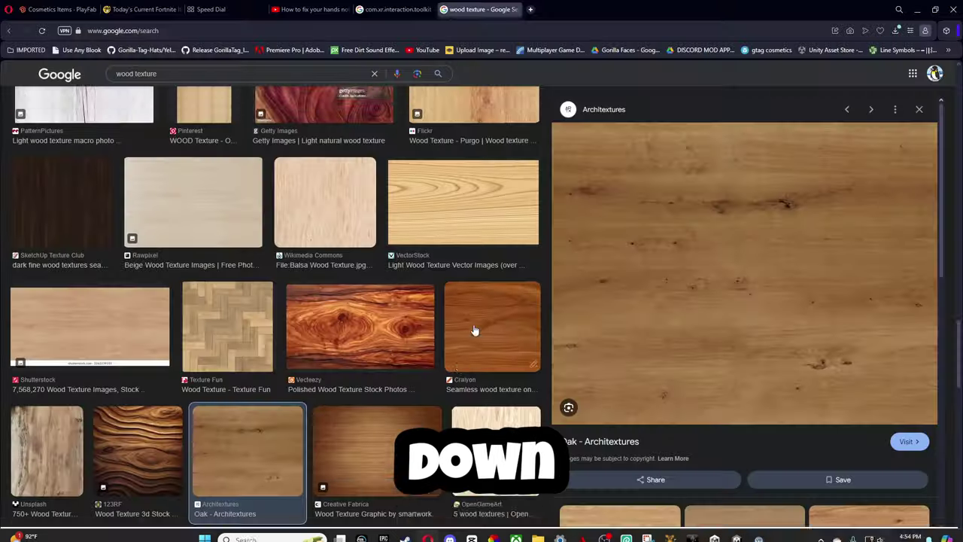
# - Select and frame the mirror's bottom bar and another frame bar to add the bottom piece
pyautogui.scroll(-5, 357, 303)
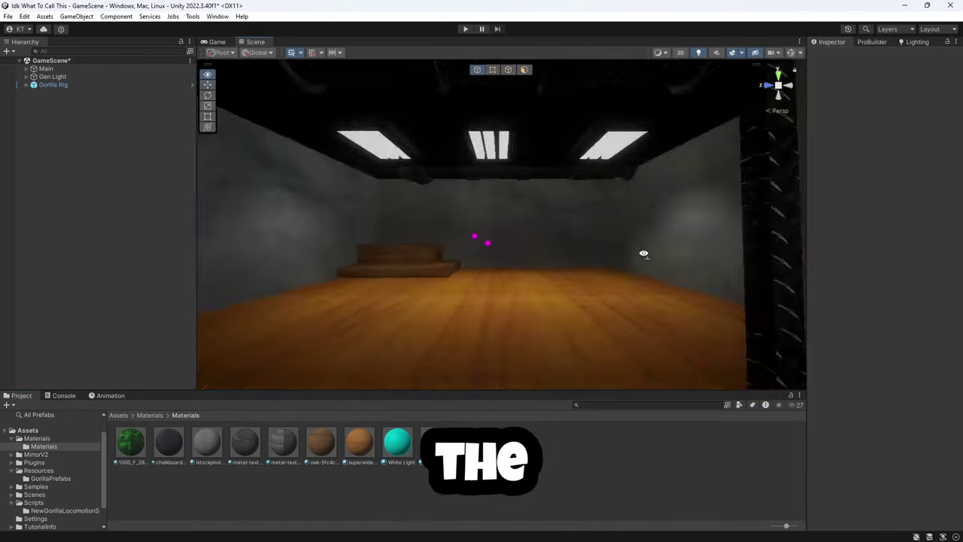
pyautogui.moveTo(643, 254); pyautogui.dragTo(644, 258, button='right')
pyautogui.click(508, 329)
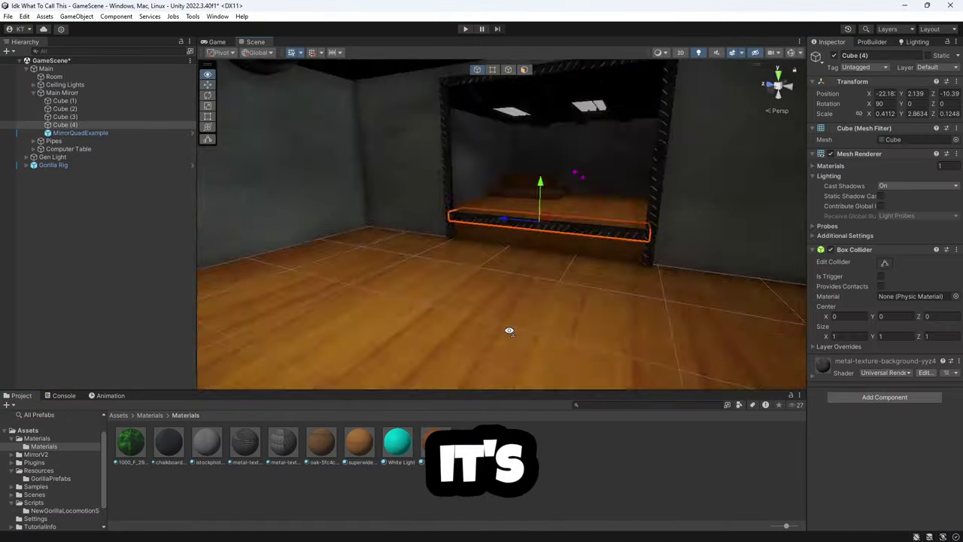
pyautogui.press('f')
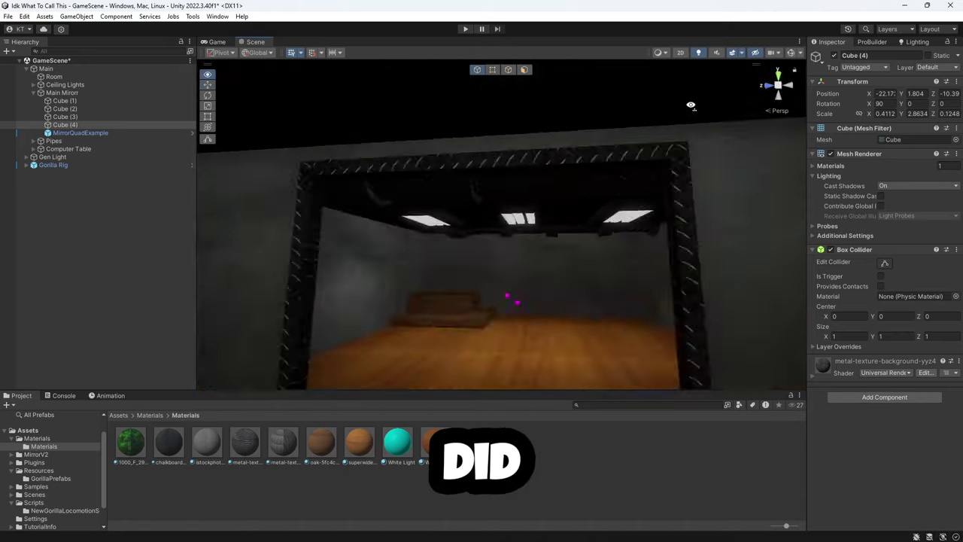
pyautogui.click(448, 236)
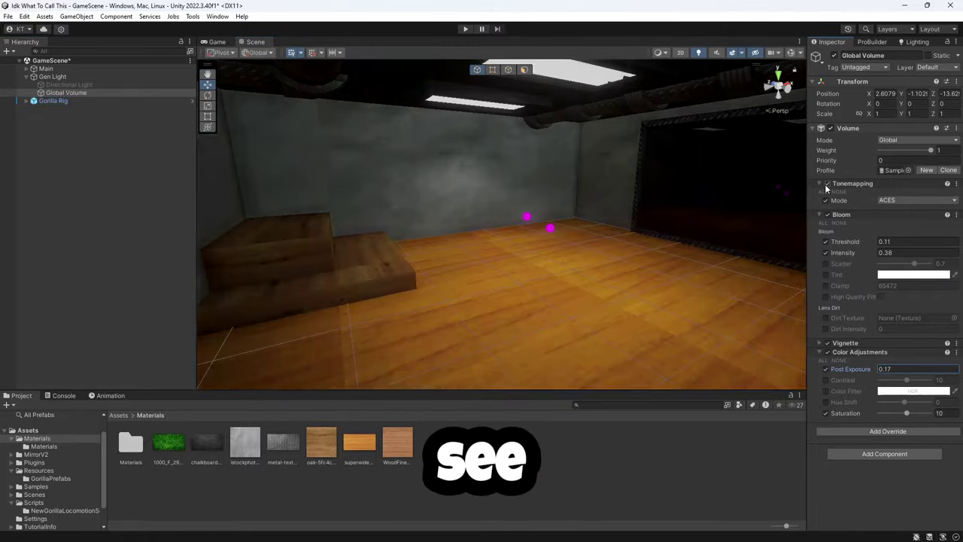
pyautogui.moveTo(527, 226); pyautogui.dragTo(530, 291, button='right')
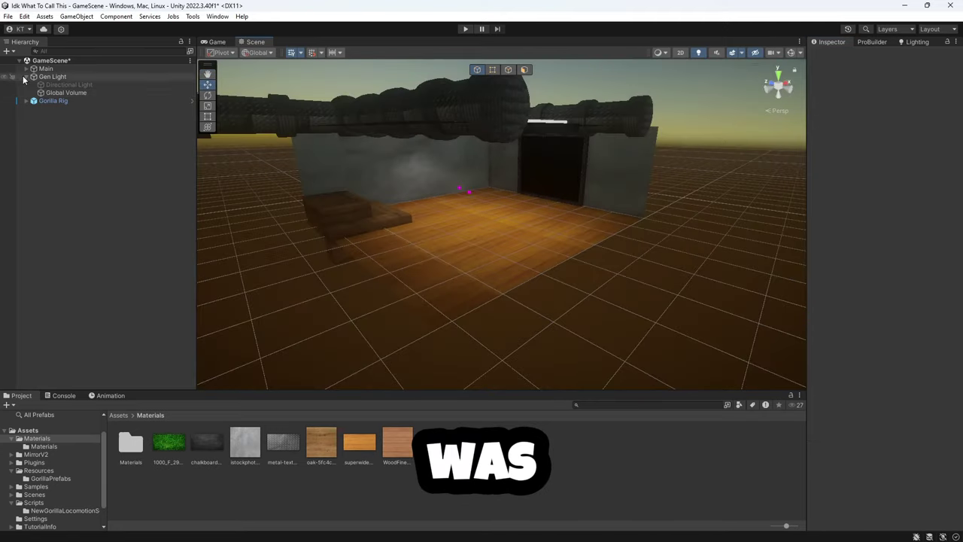
pyautogui.moveTo(572, 256); pyautogui.dragTo(610, 299, button='right')
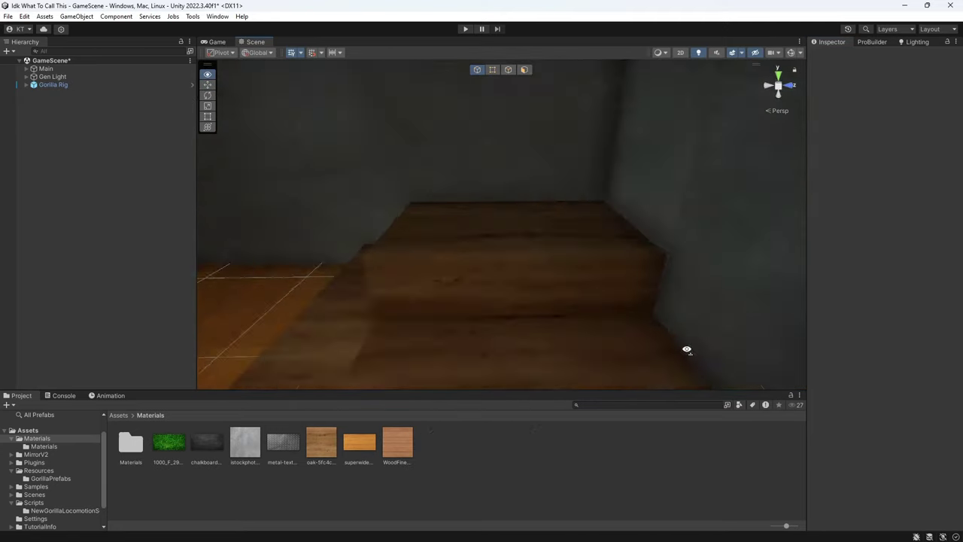
# - Import PUN 2 - FREE from My Assets in the Package Manager
pyautogui.click(218, 16)
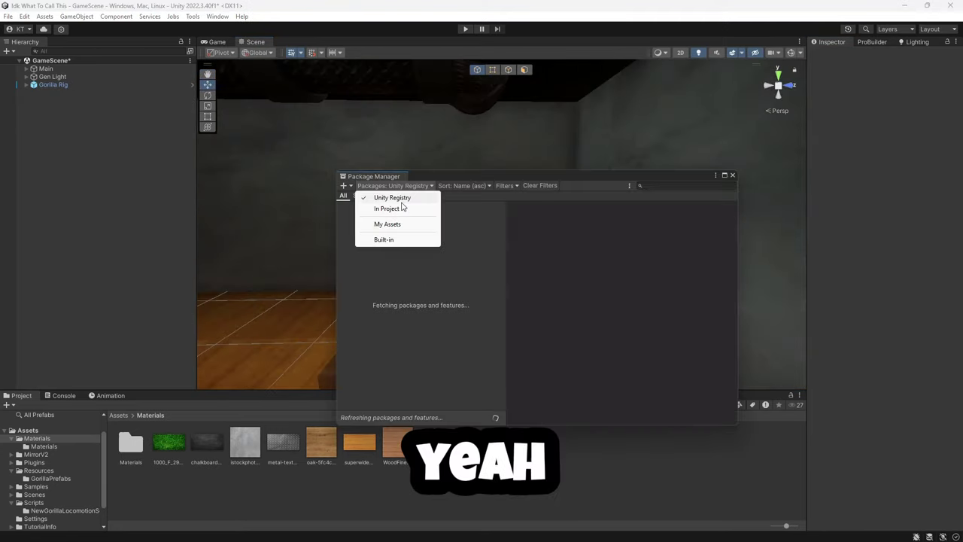
pyautogui.click(381, 223)
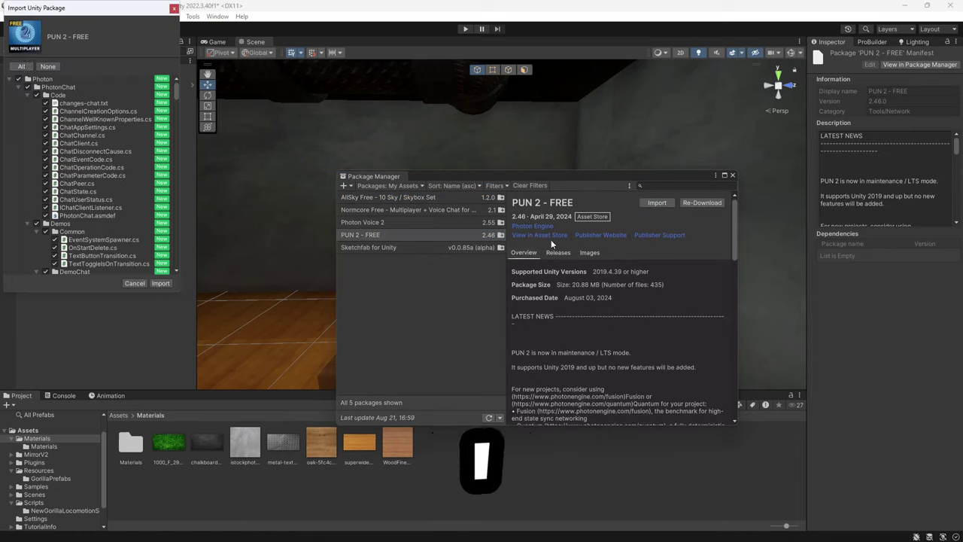
pyautogui.click(161, 281)
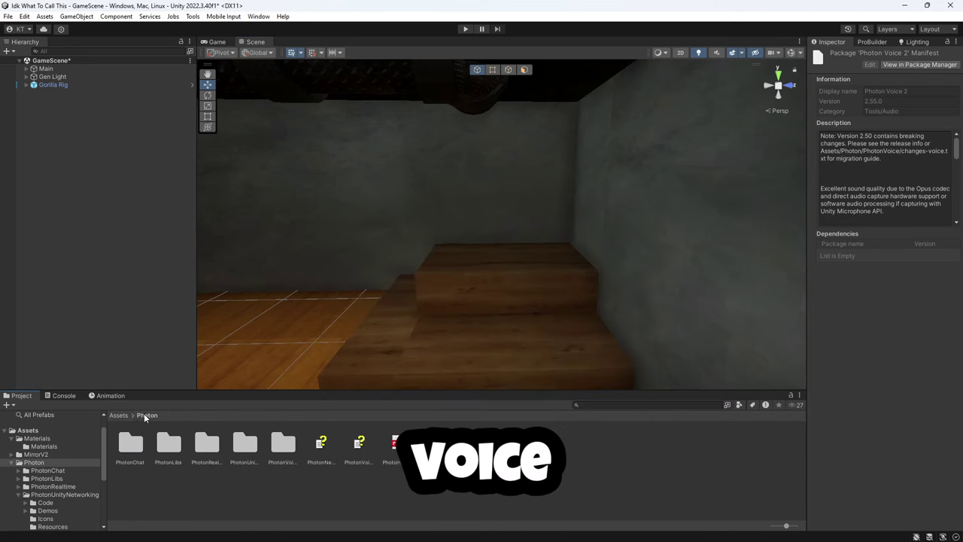
# - Browse to the Photon server settings, run the PUN setup, and search the project for 'manager'
pyautogui.doubleClick(281, 410)
pyautogui.click(119, 415)
pyautogui.doubleClick(210, 448)
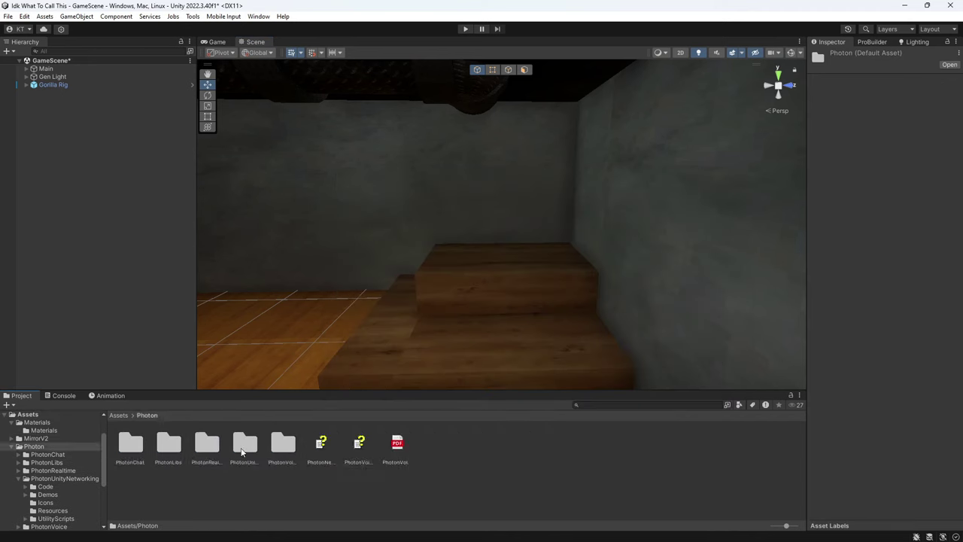
pyautogui.doubleClick(244, 446)
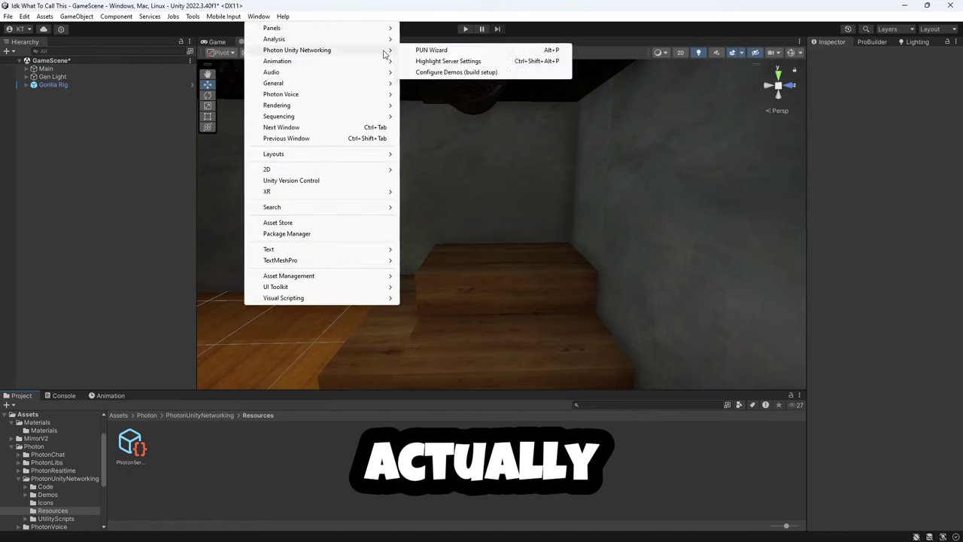
pyautogui.click(430, 49)
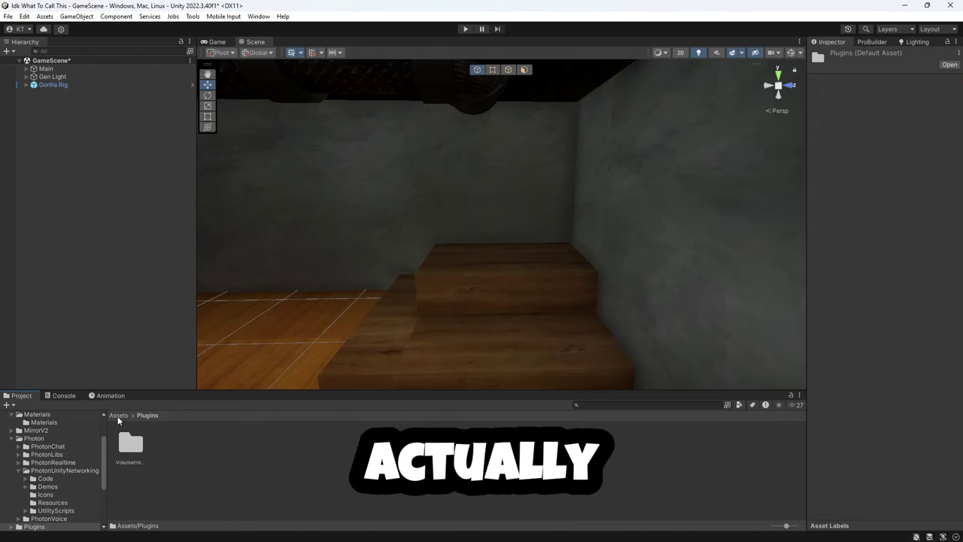
pyautogui.hotkey('ctrl', 'f')
pyautogui.write('manager')
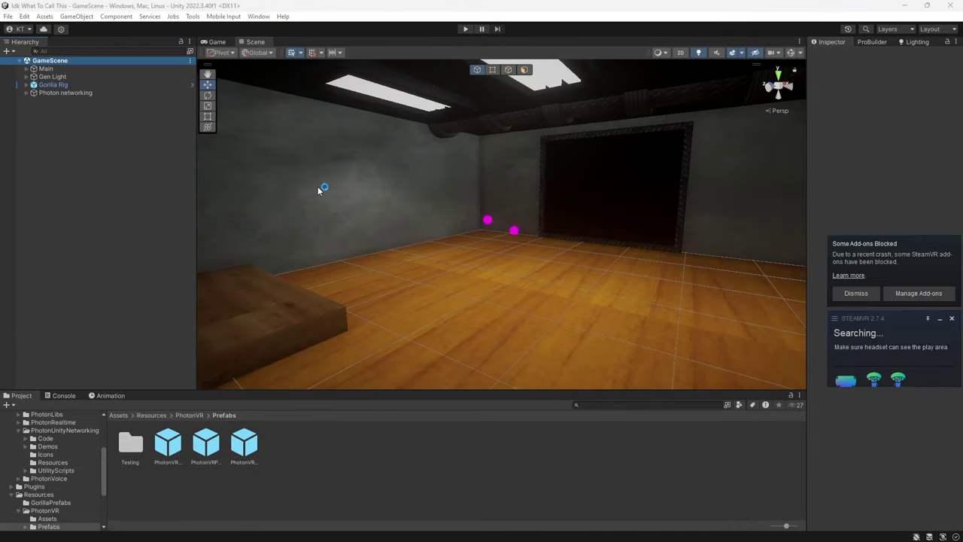
# - Run a Play-mode test of the multiplayer room, then stop it
pyautogui.hotkey('ctrl', 'p')
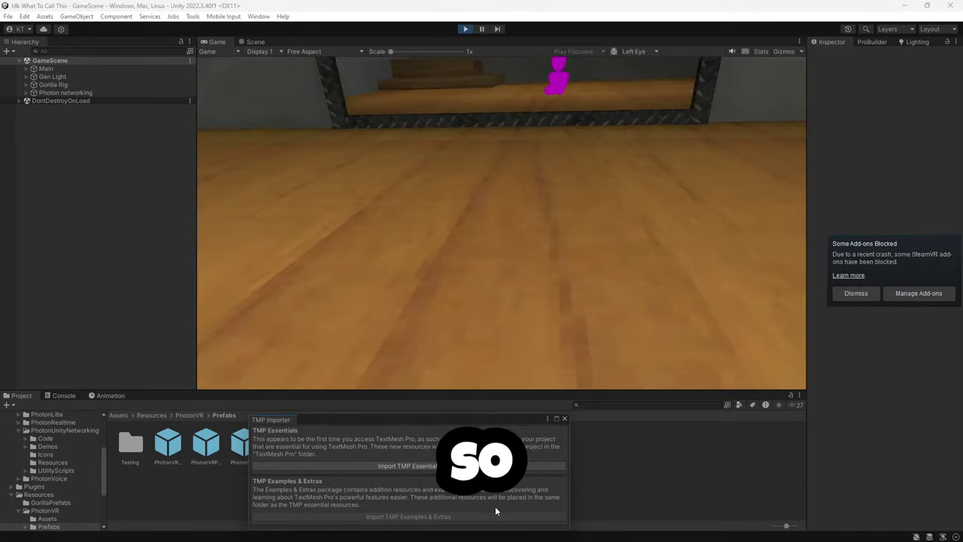
pyautogui.hotkey('ctrl', 'p')
pyautogui.moveTo(721, 536)
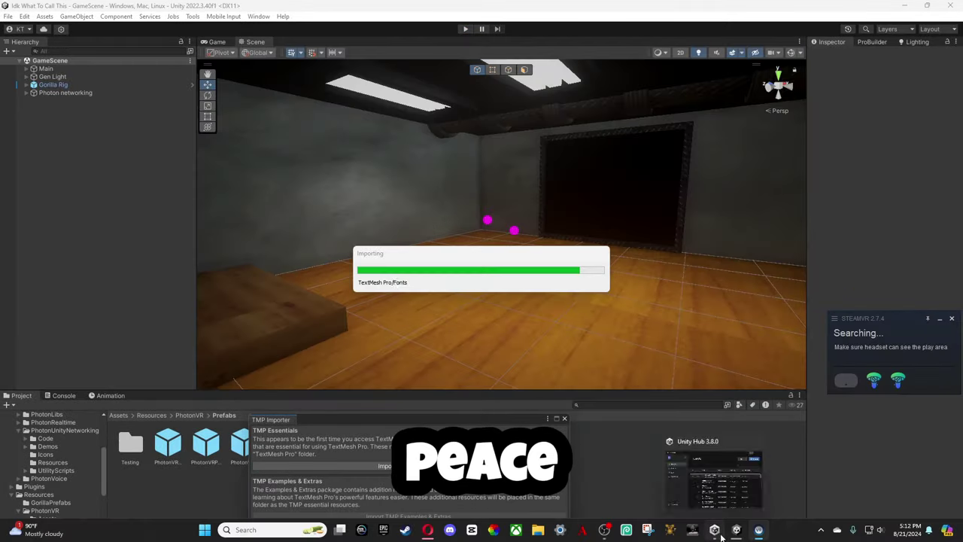